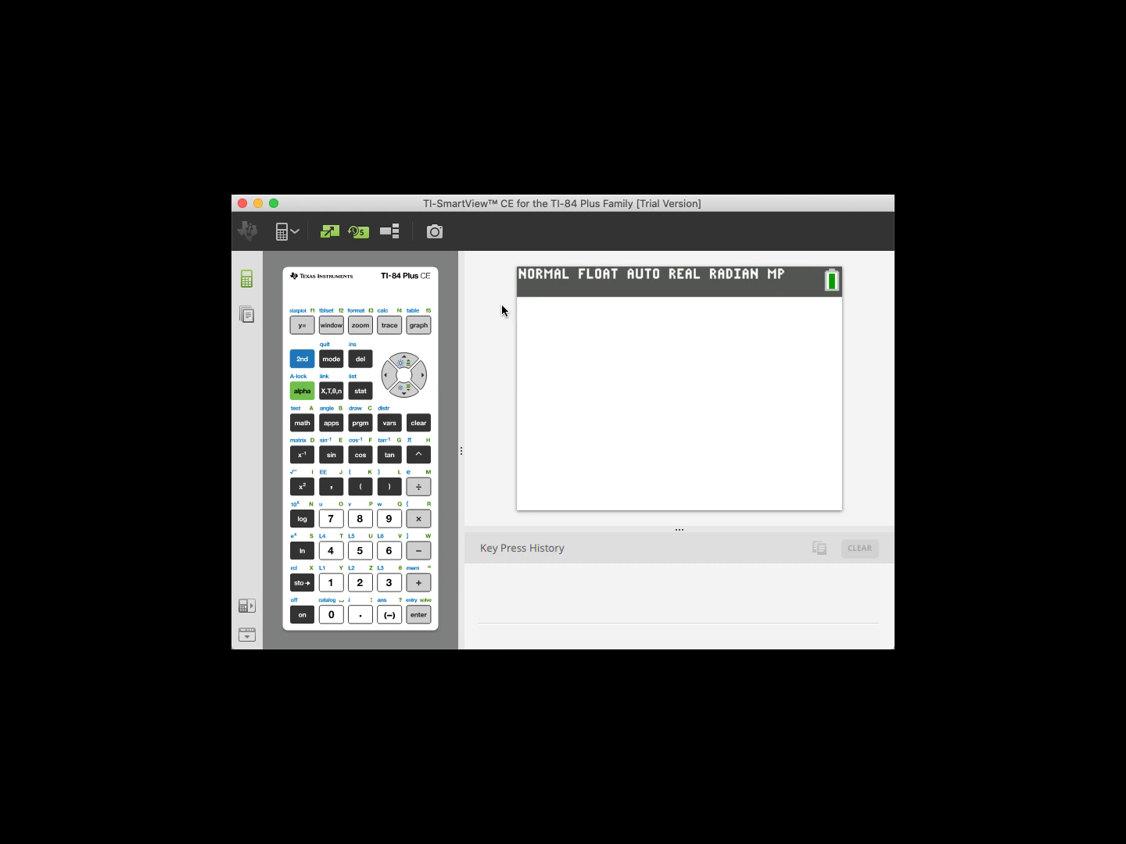
Step: Open the STAT list editor (1:Edit…) to view the current values in L1 and L2
left_click(360, 391)
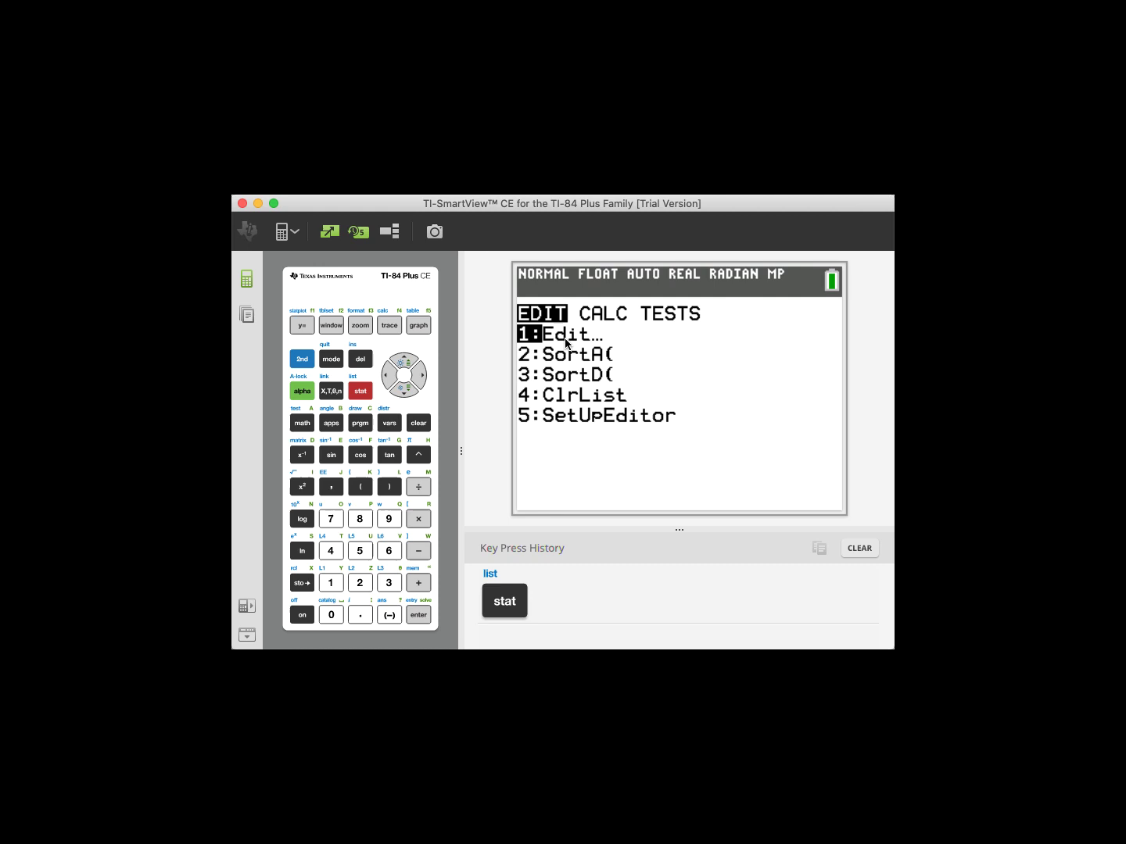
left_click(419, 615)
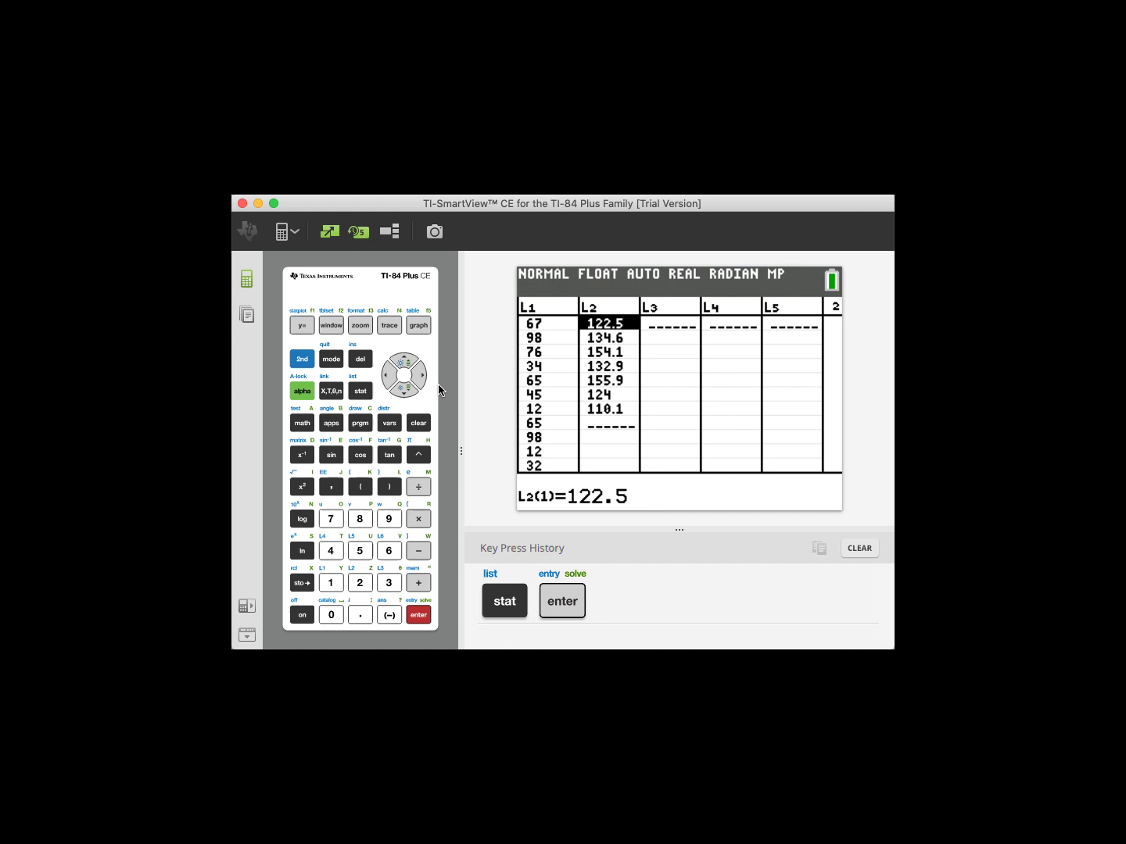
Step: Clear all data from lists L1 and L2 by clearing each list from its header
left_click(392, 380)
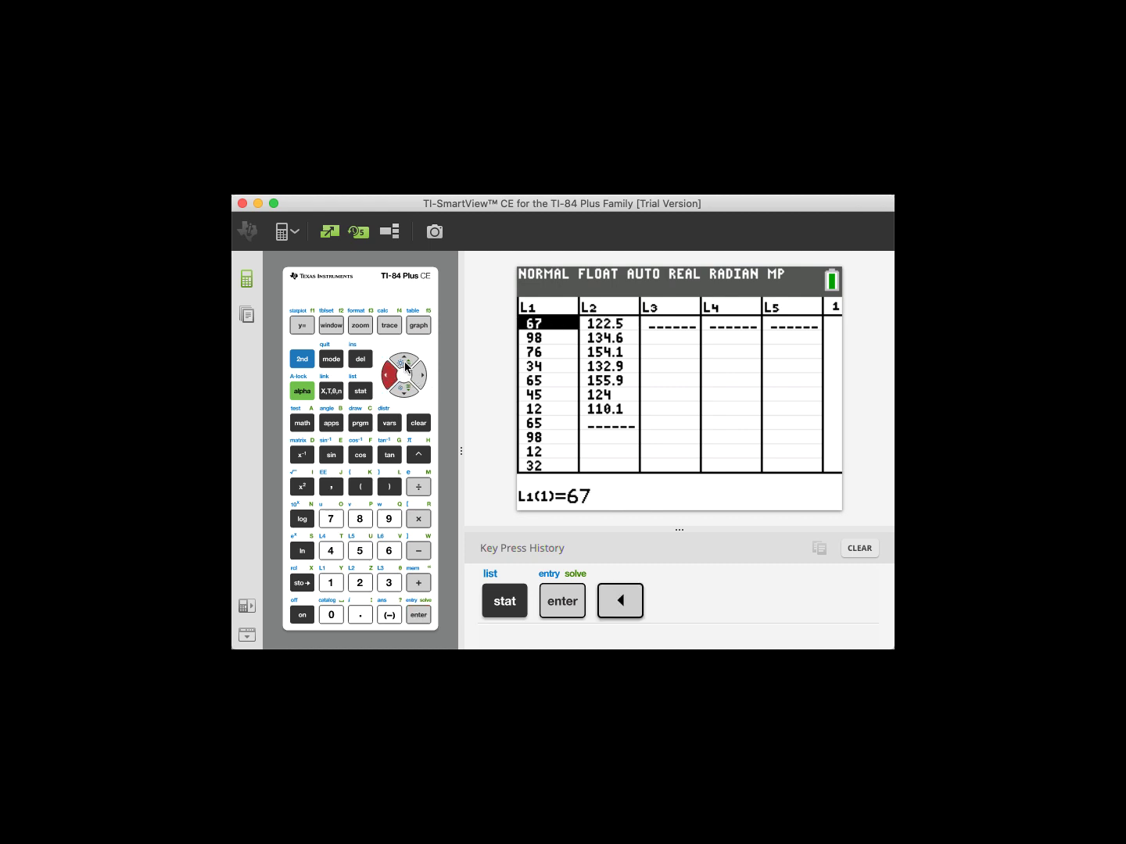
left_click(405, 362)
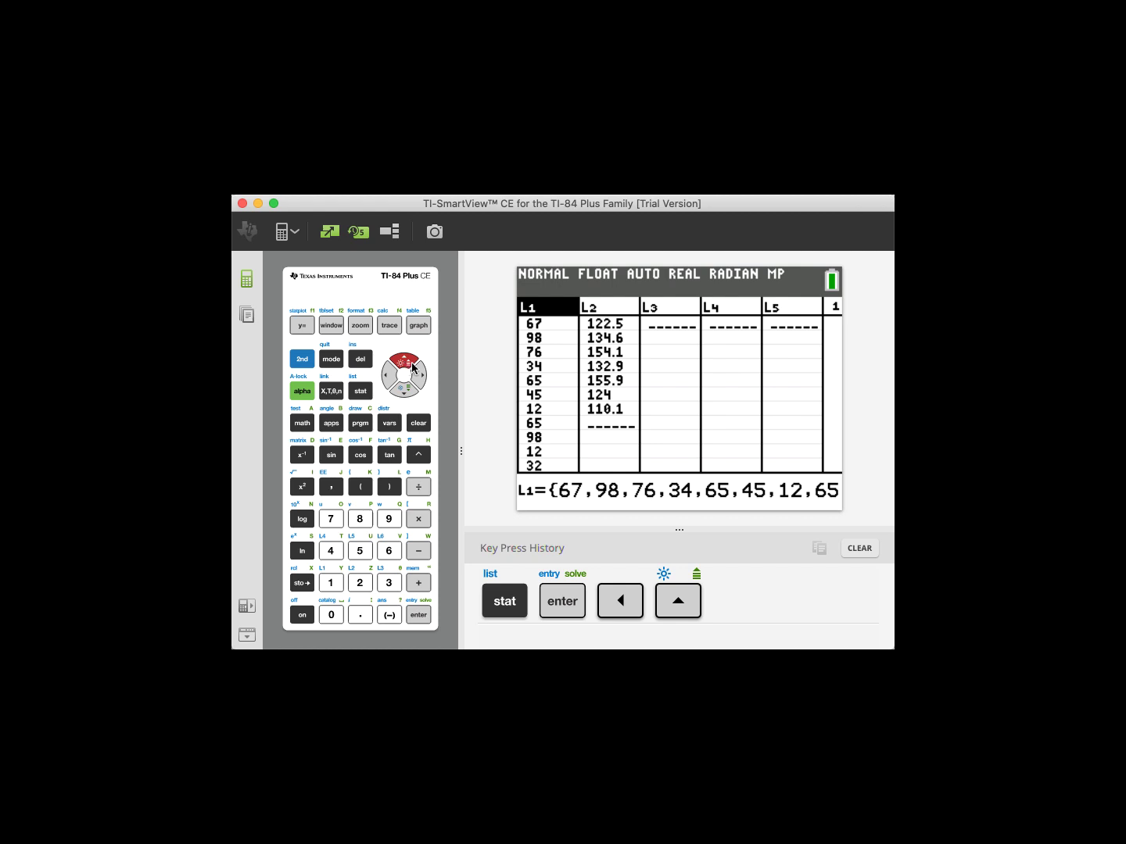
left_click(419, 425)
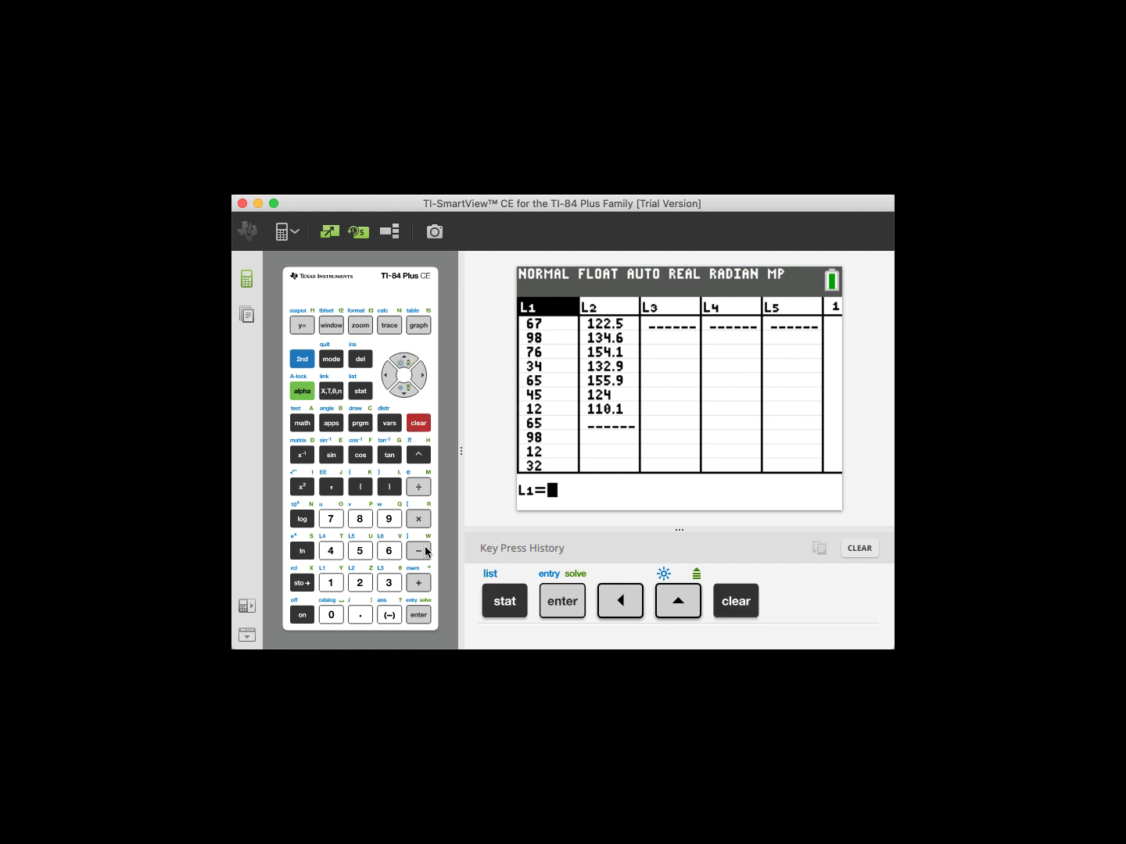
left_click(419, 615)
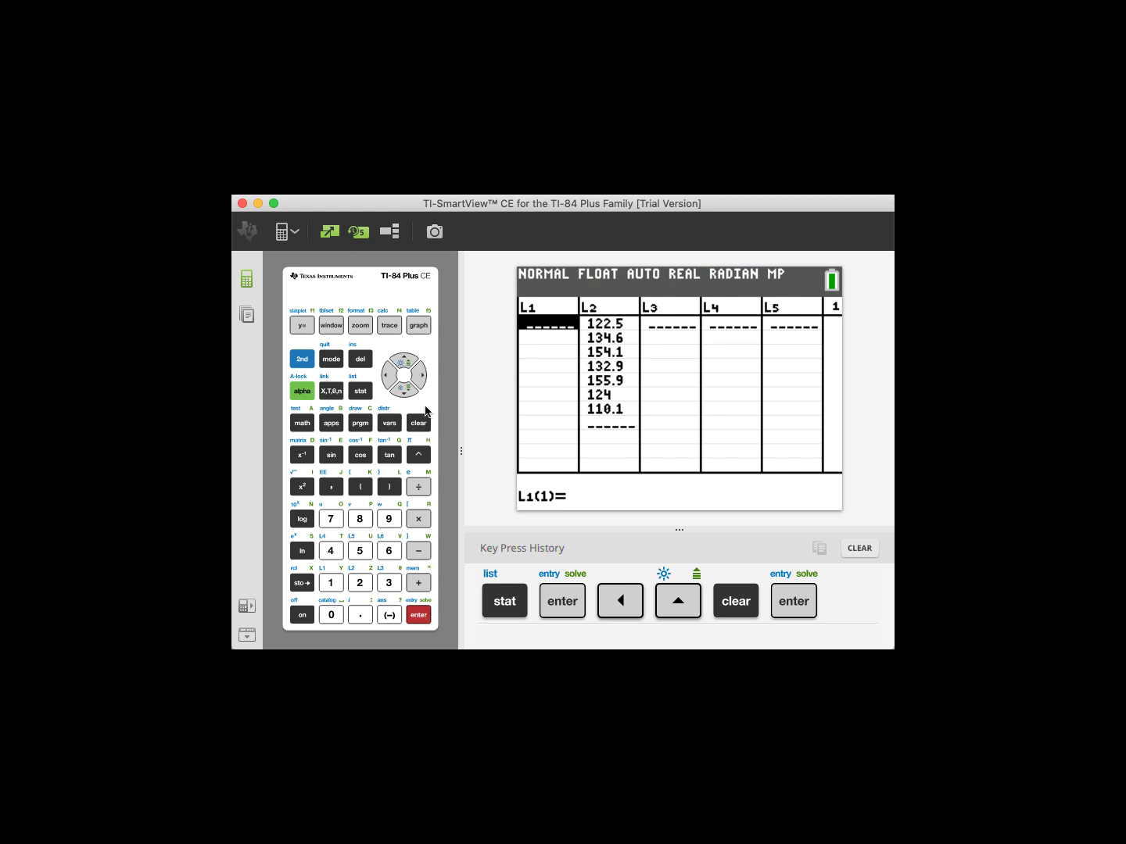
left_click(421, 377)
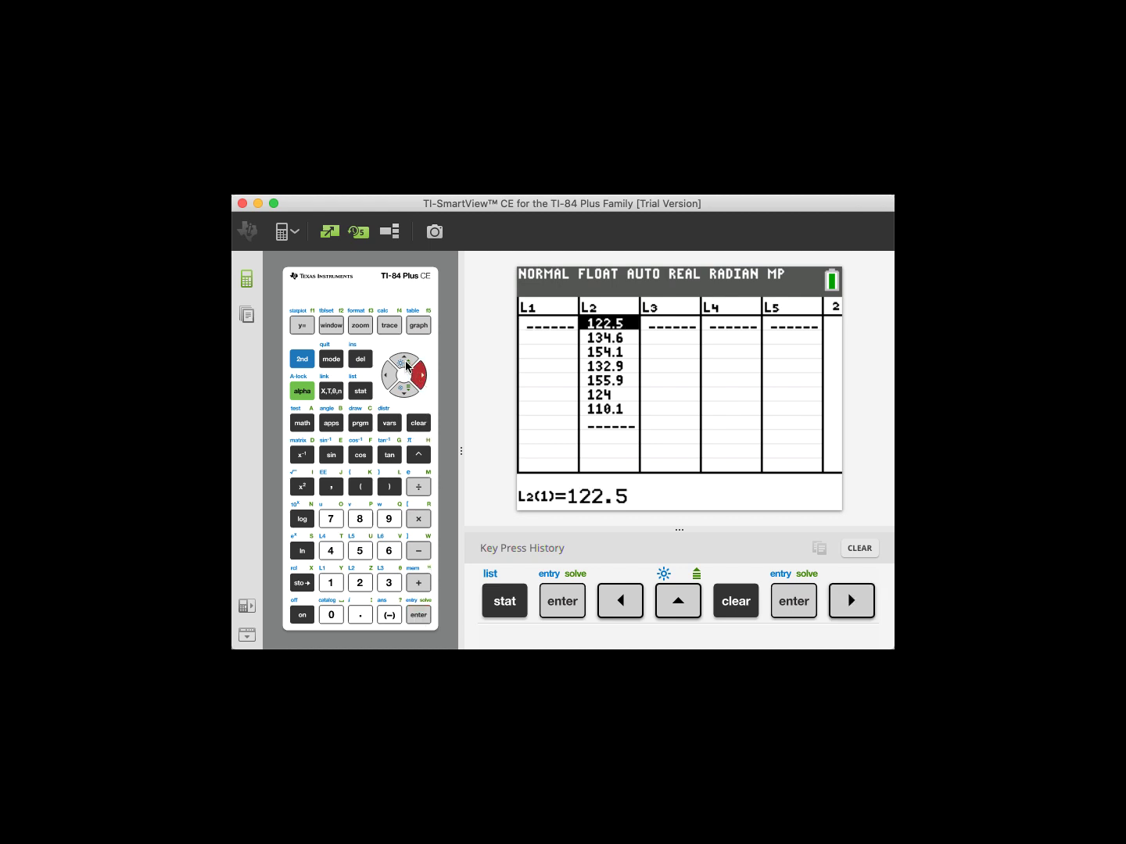
left_click(405, 365)
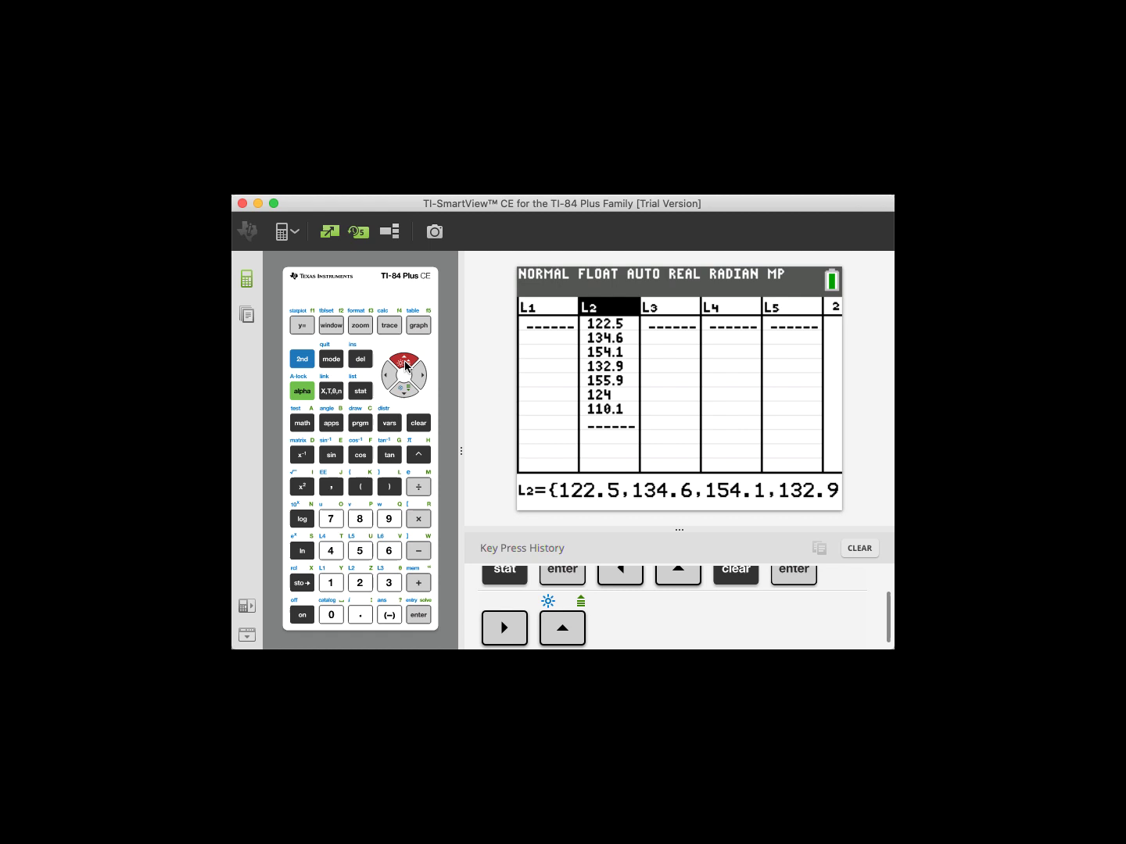
left_click(419, 422)
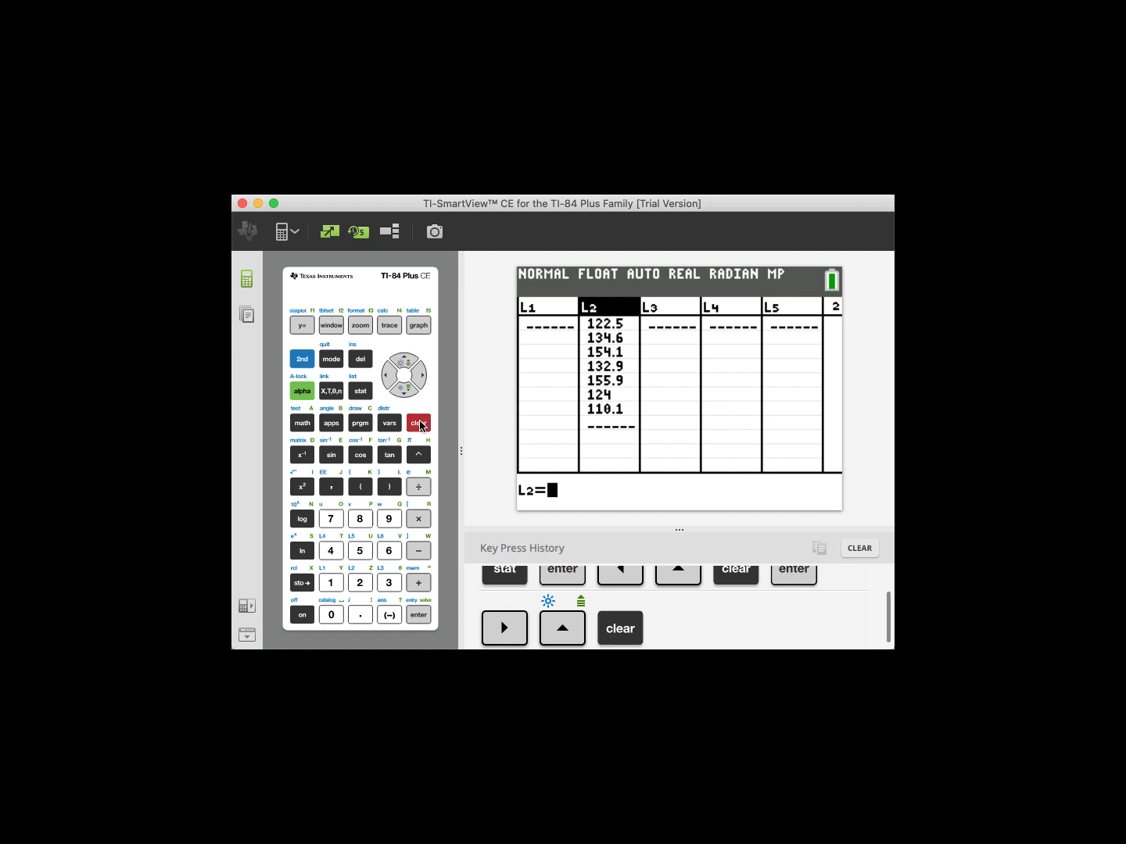
left_click(416, 616)
left_click(417, 616)
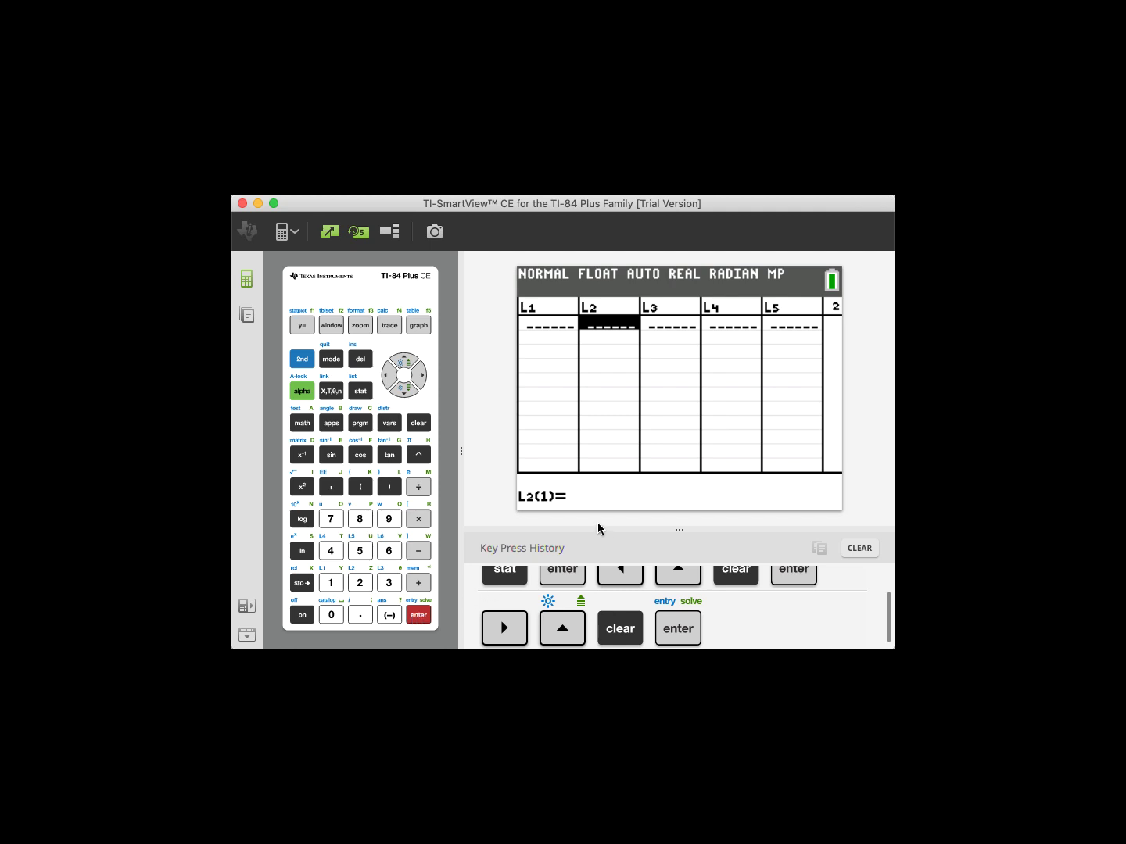
Step: Enter the first seven weights into L1: 142, 143, 140, 147, 117, 120, 140
left_click(391, 386)
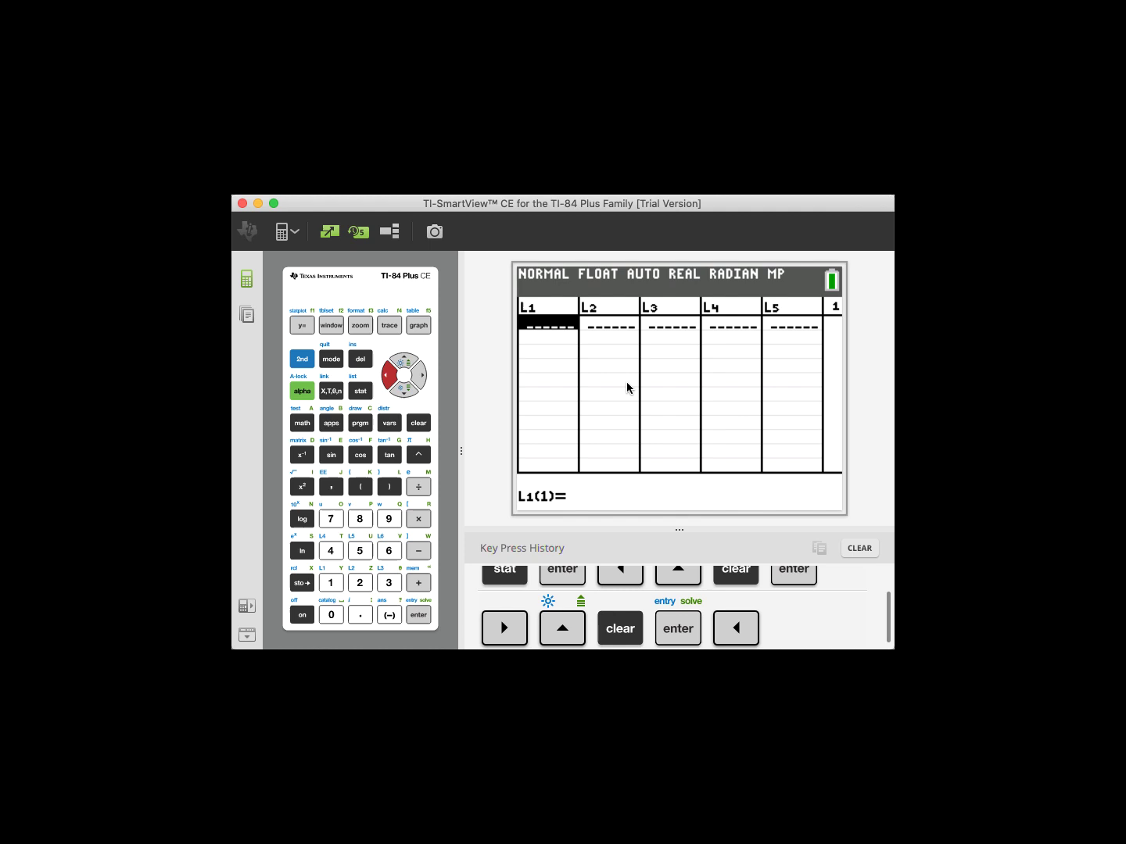
type("142")
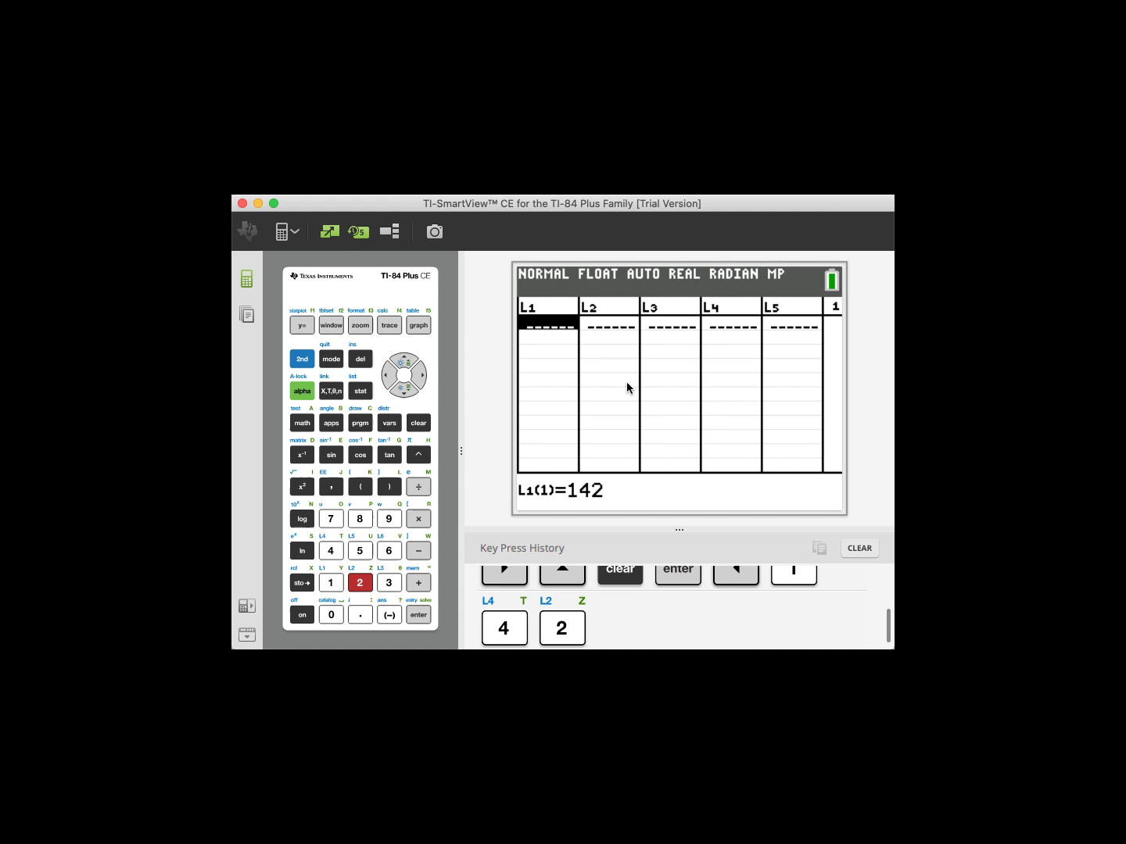
key("Return")
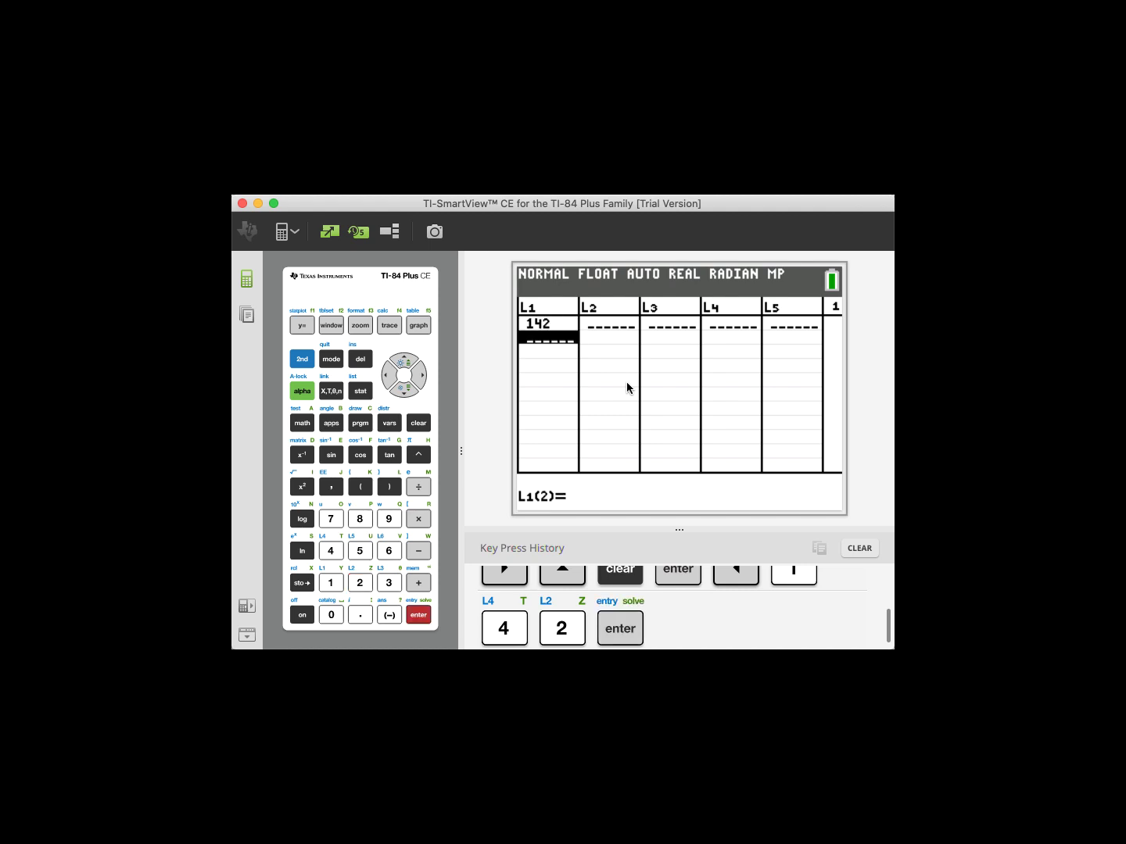
type("143")
key("Return")
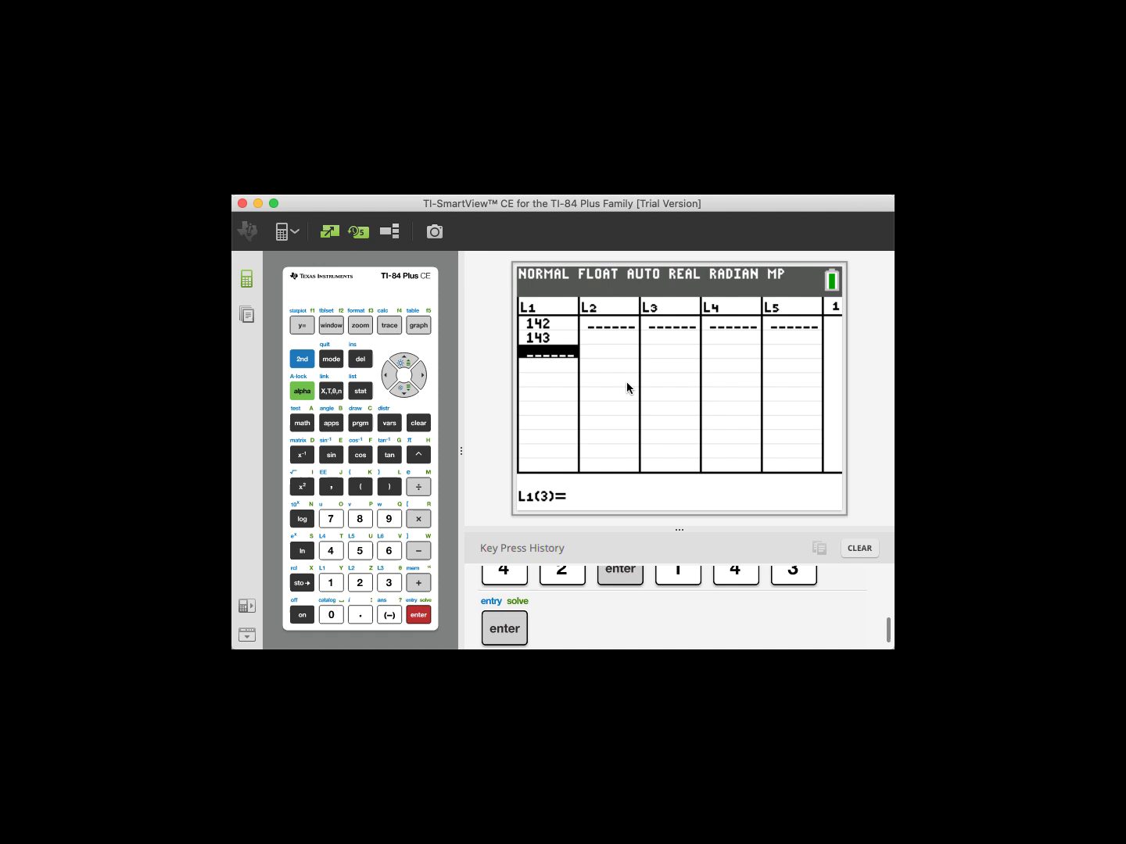
type("140")
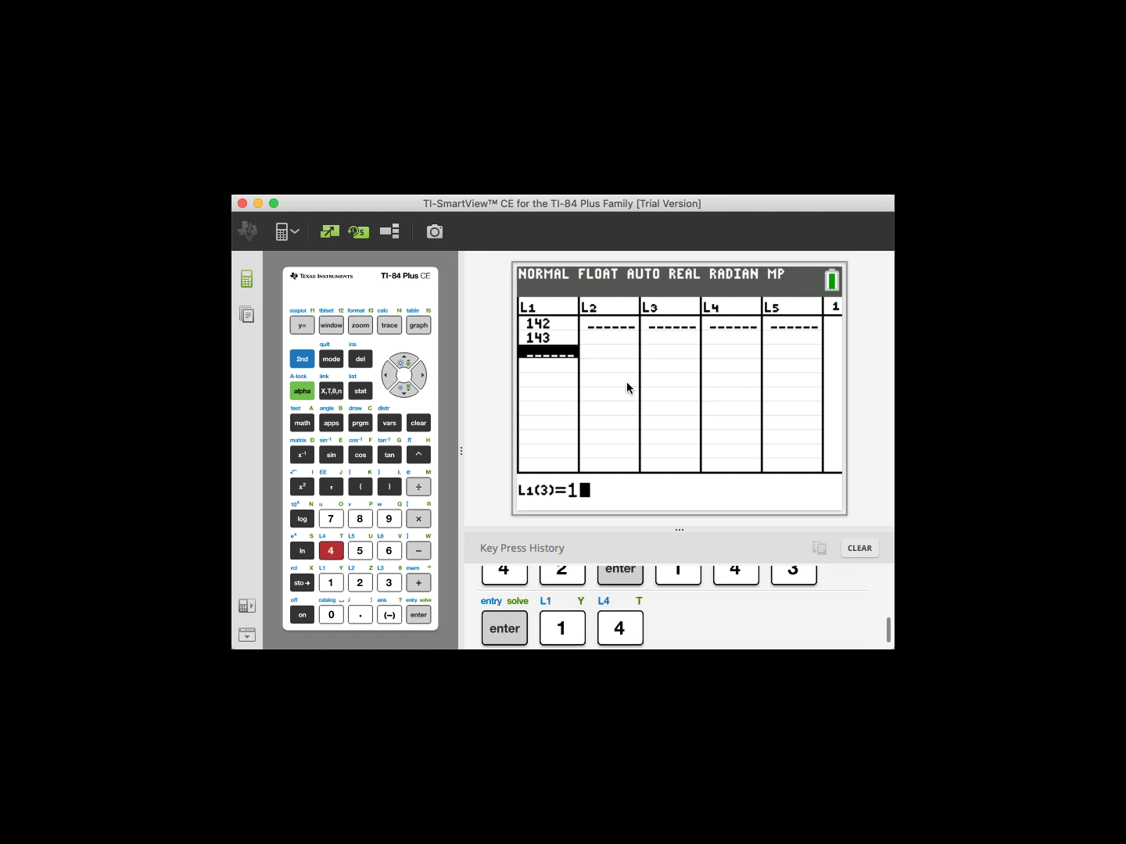
key("Return")
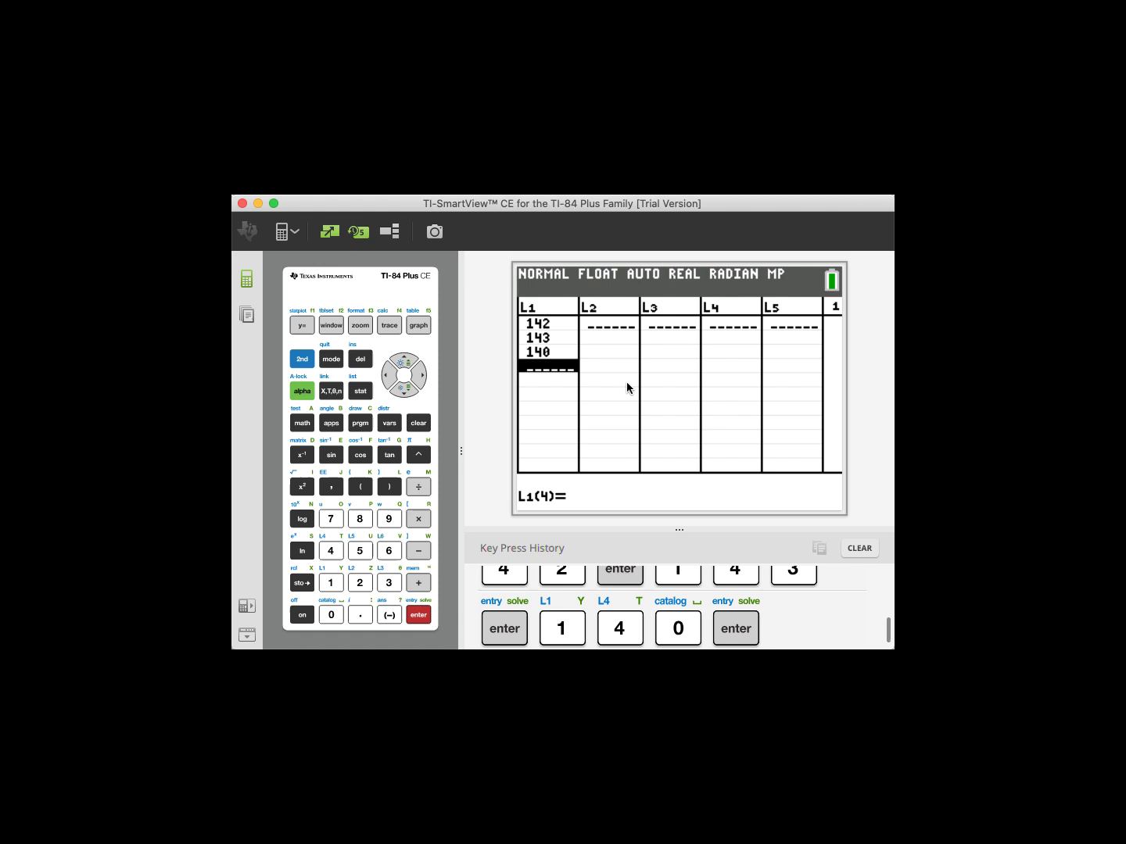
type("147")
key("Return")
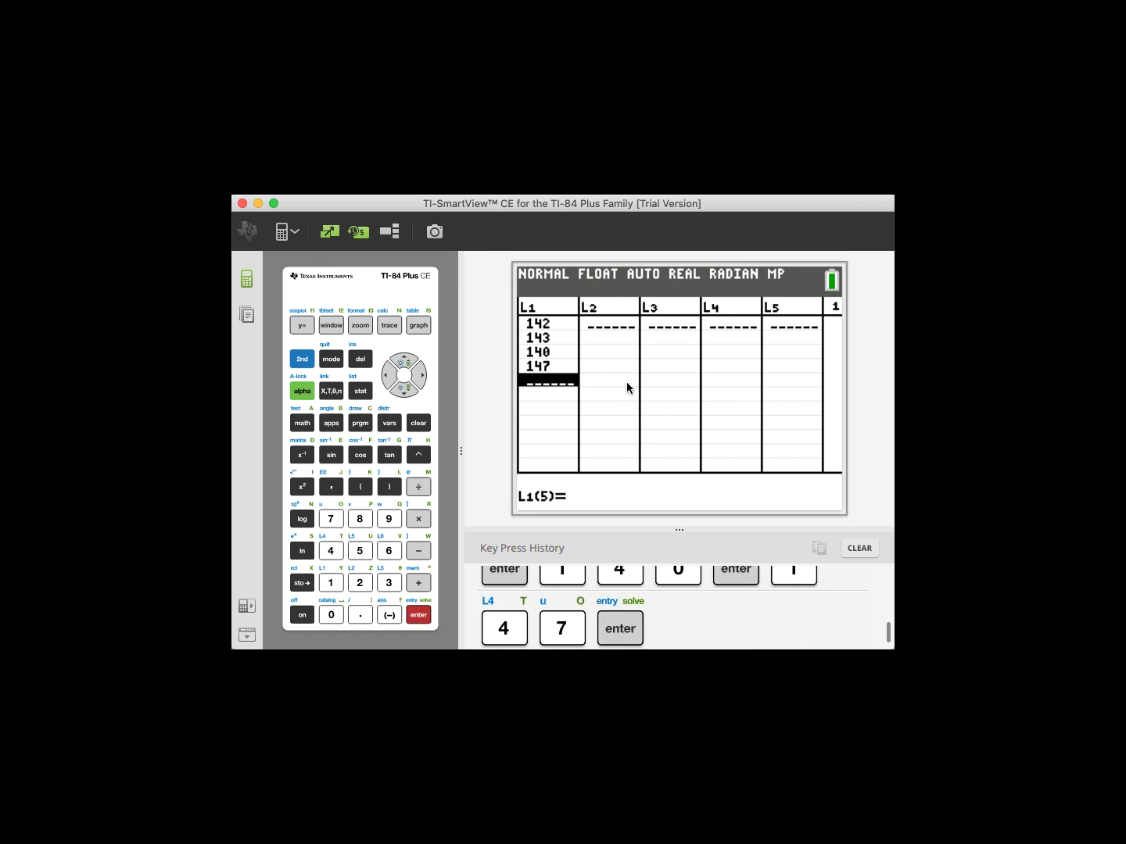
type("117")
key("Return")
type("120")
key("Return")
type("140")
key("Return")
Step: Enter the remaining weights into L1: 120, 141, 144, 127, 150, 127, 137, 112
type("120")
key("Return")
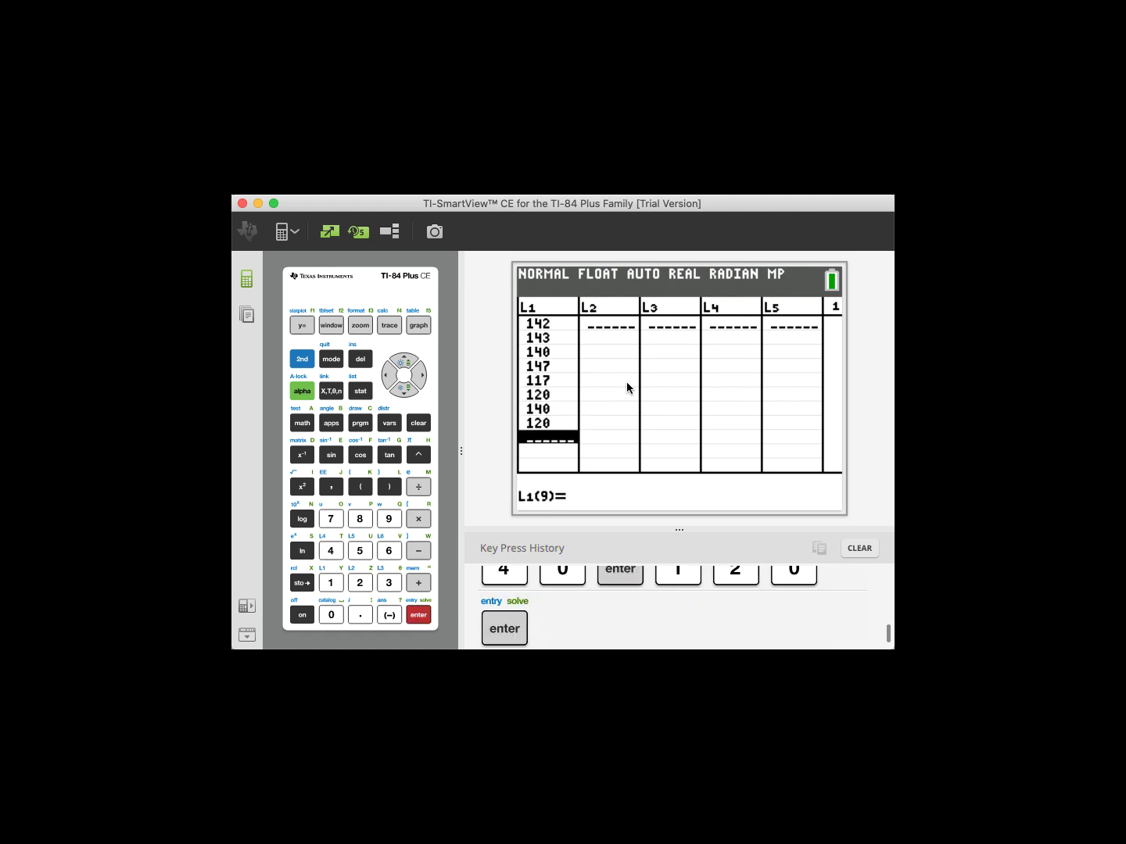
type("141")
key("Return")
type("144")
key("Return")
type("127")
key("Return")
type("150")
key("Return")
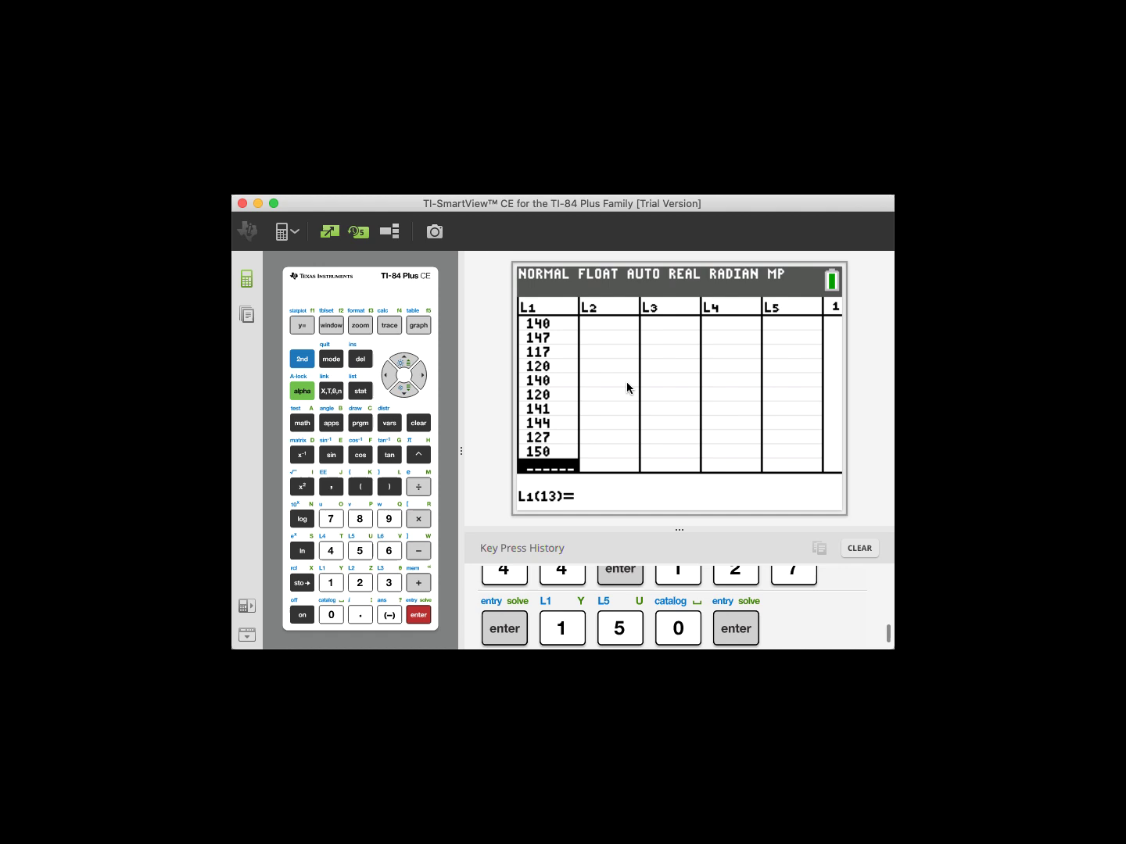
type("127")
key("Return")
type("137")
key("Return")
type("112")
key("Return")
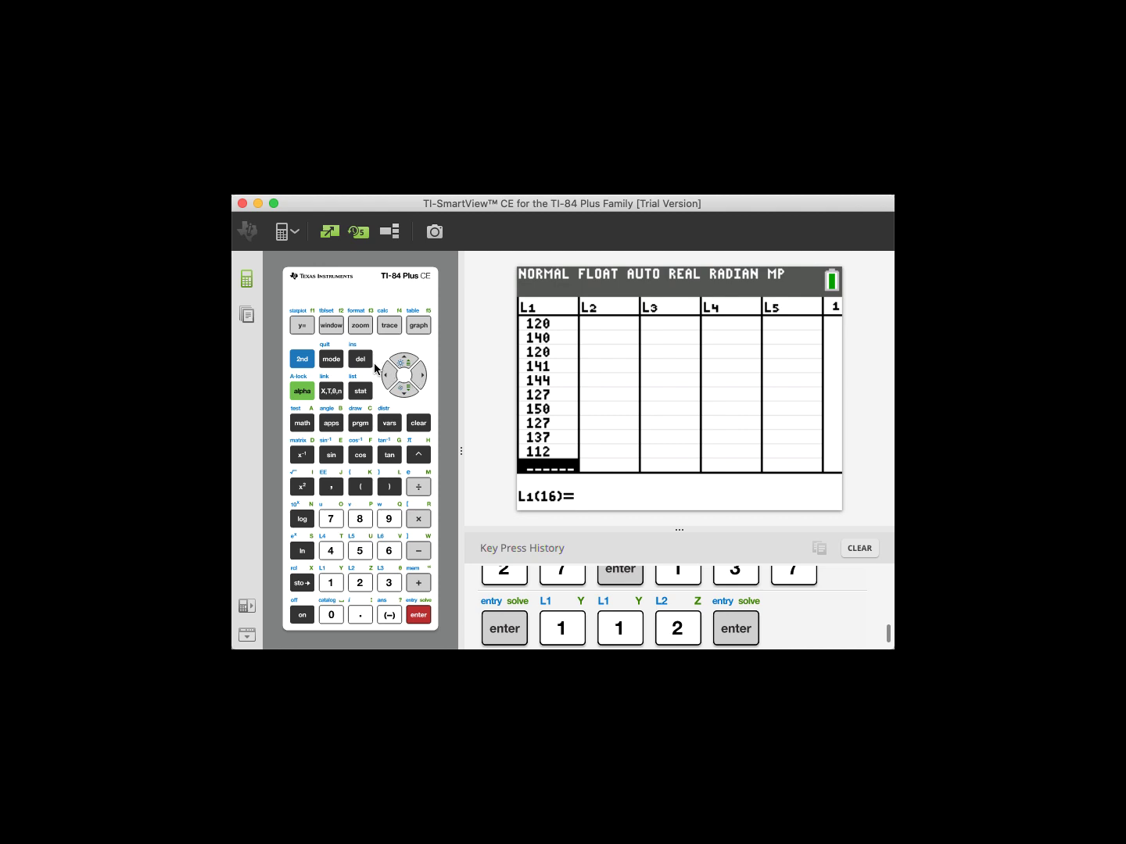
Step: Paste the 2:SortA( command from the STAT menu onto the home screen
left_click(365, 398)
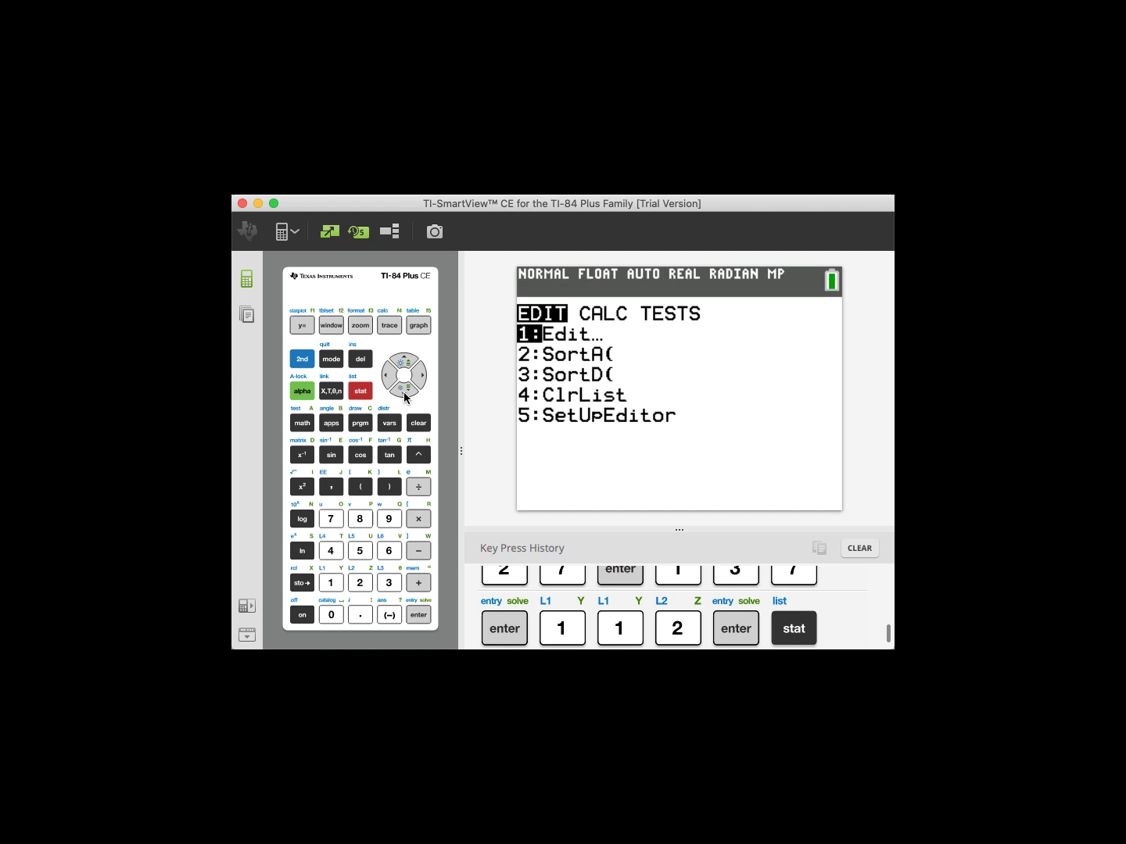
left_click(404, 391)
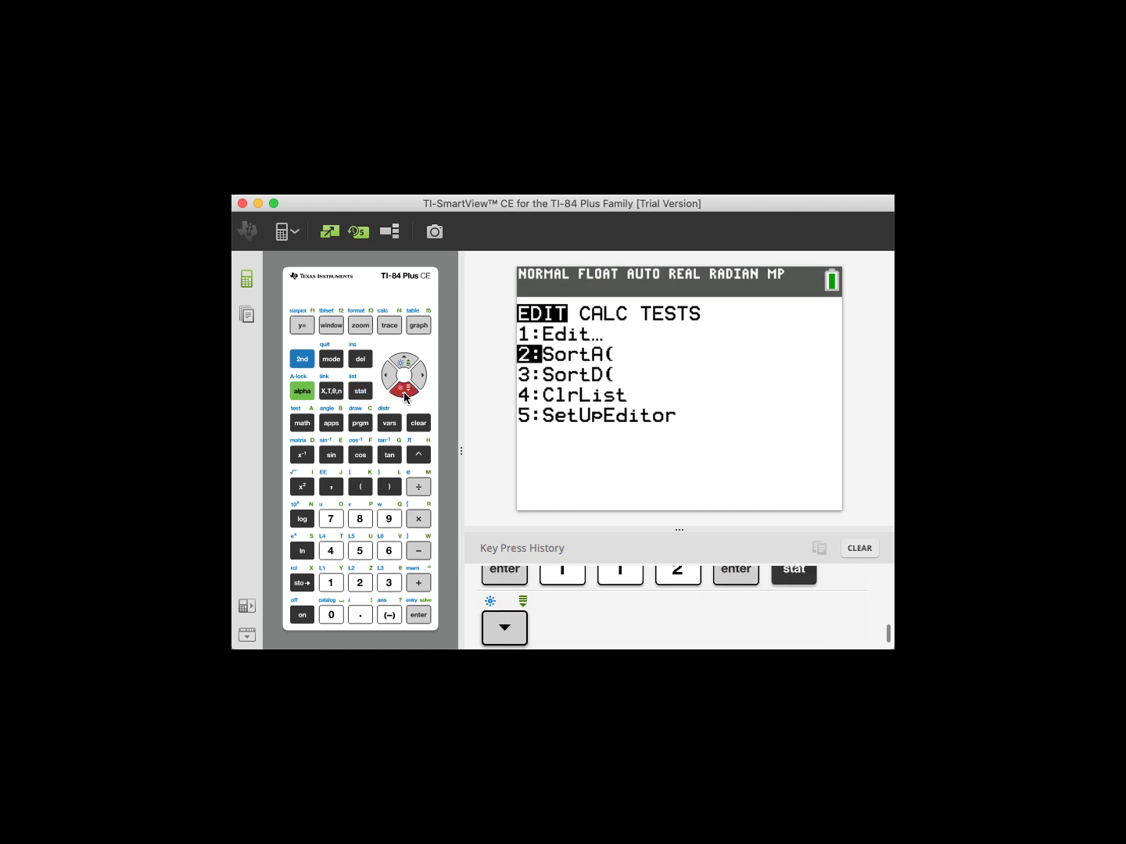
left_click(405, 397)
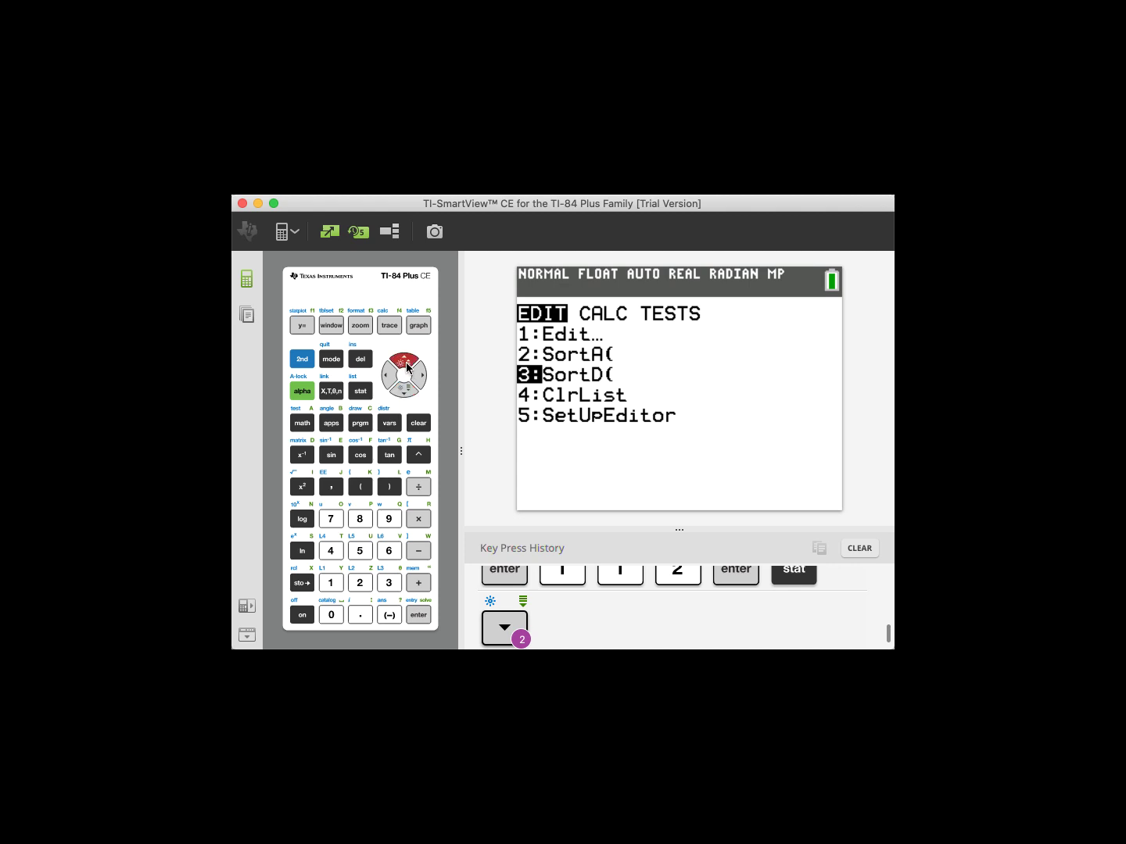
left_click(406, 367)
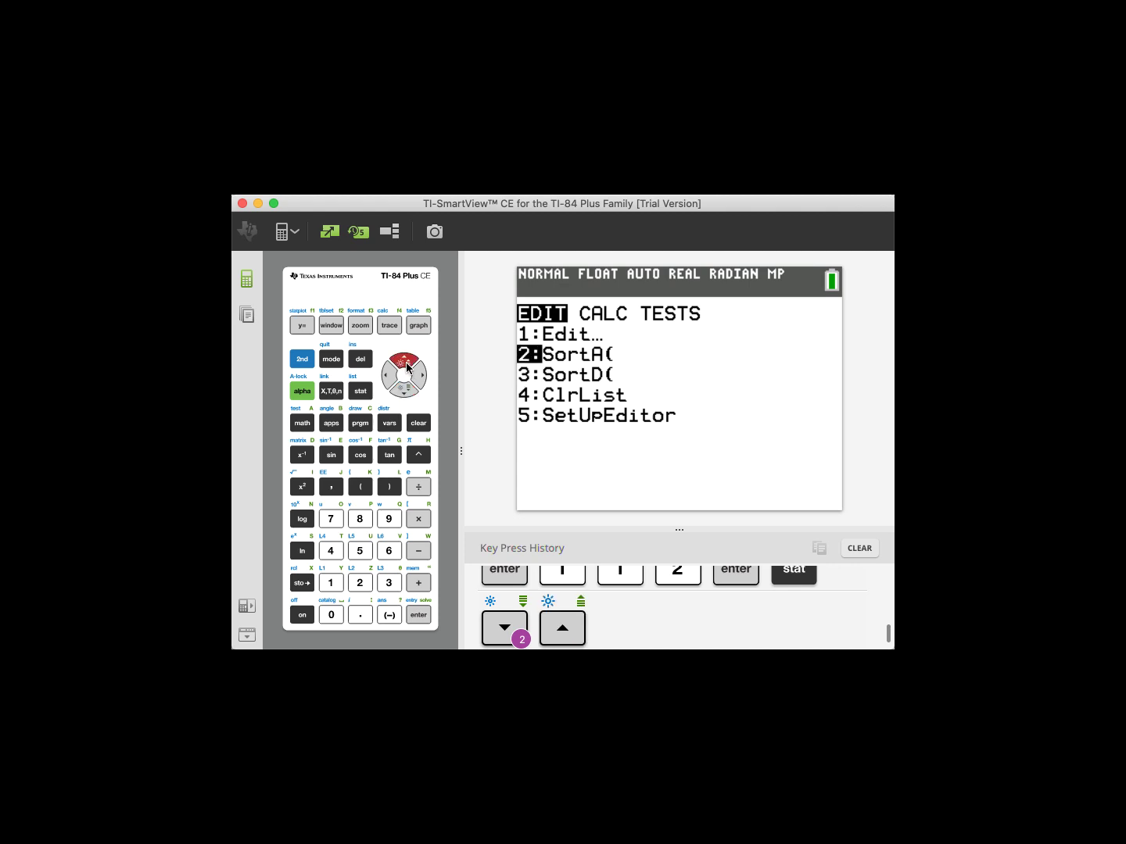
left_click(405, 394)
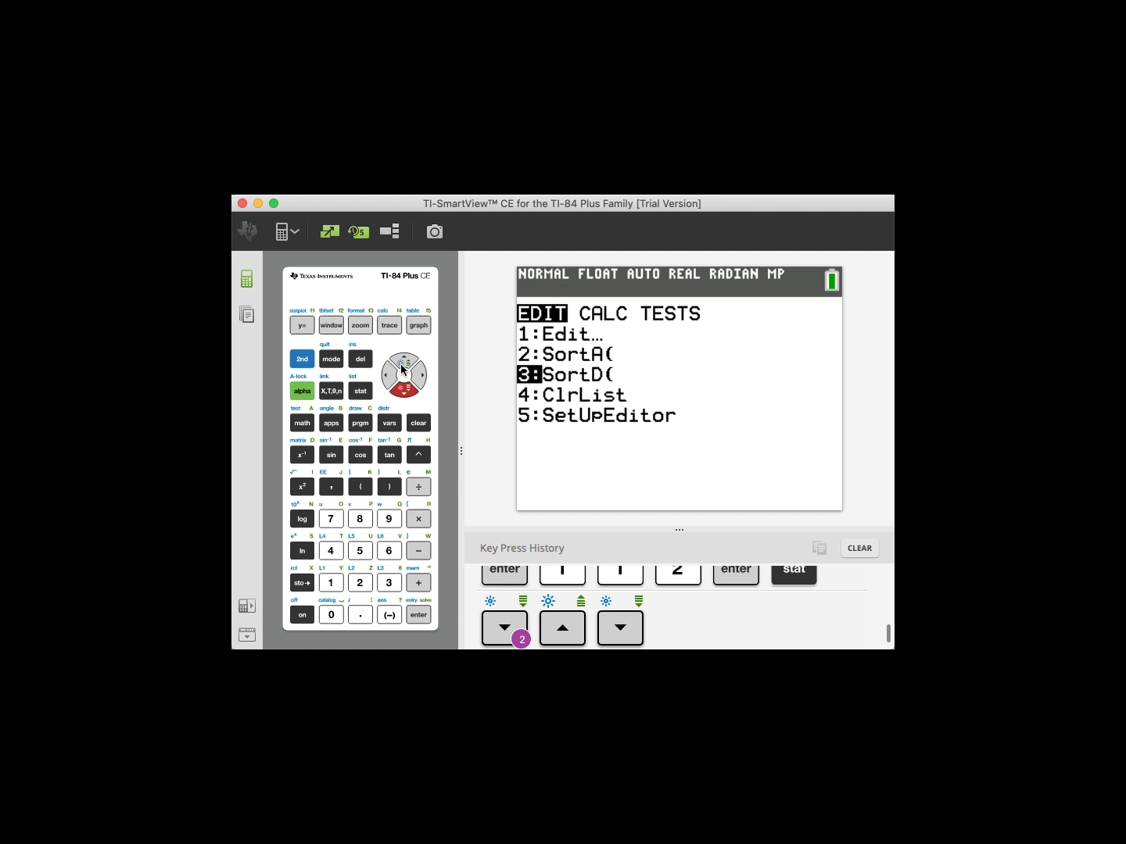
left_click(400, 367)
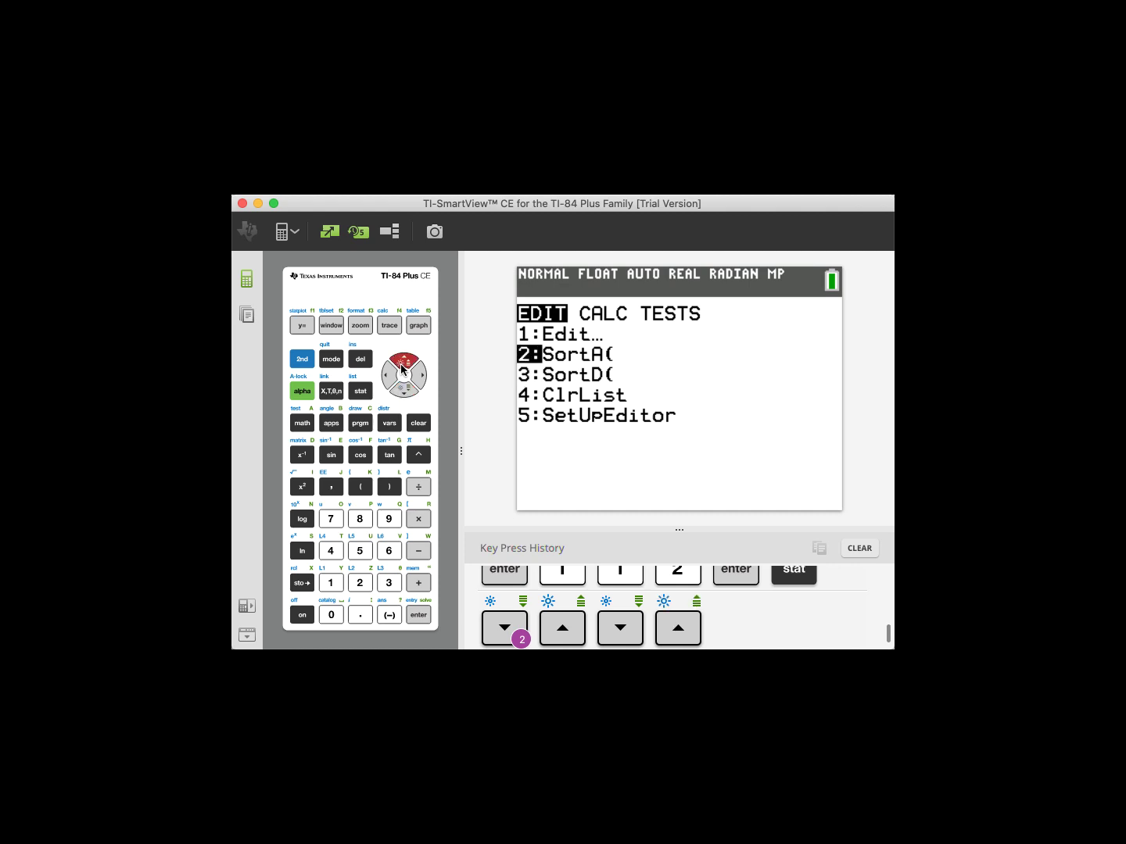
left_click(418, 617)
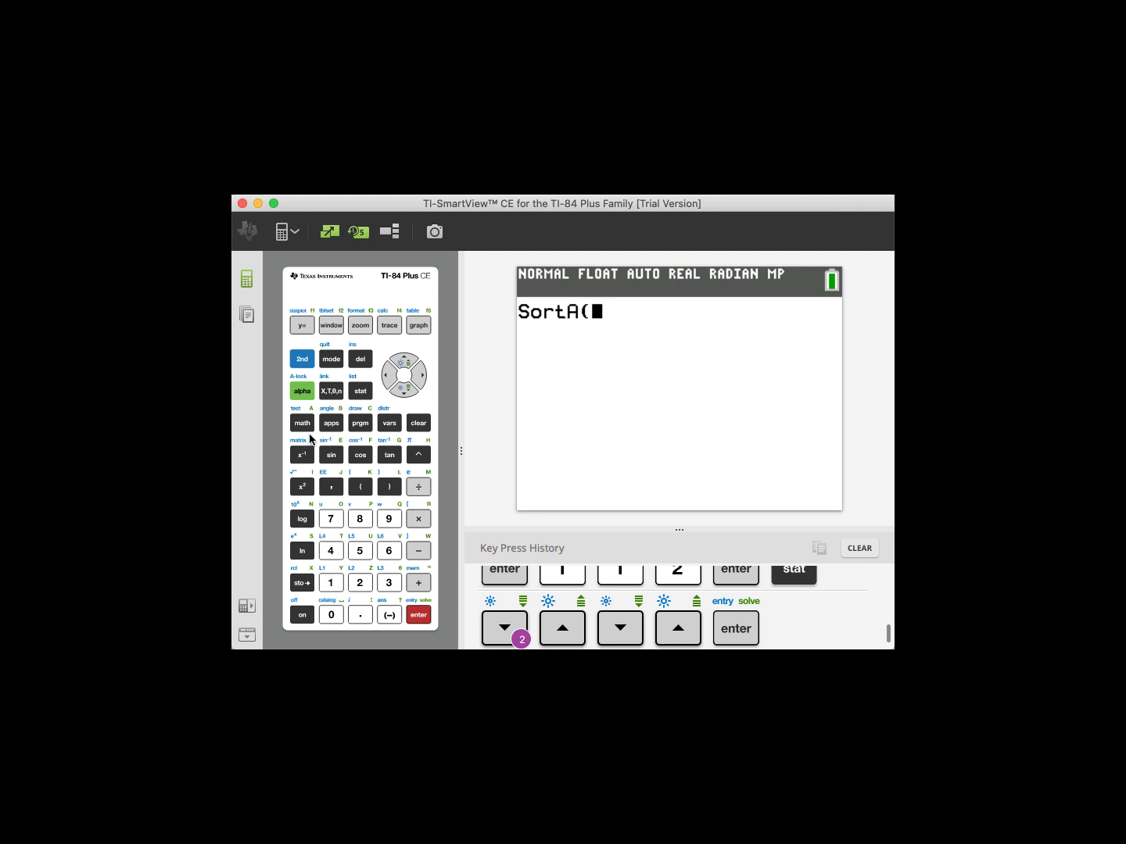
Step: Complete the command as SortA(L1), run it to Done, and reopen the STAT menu
left_click(303, 360)
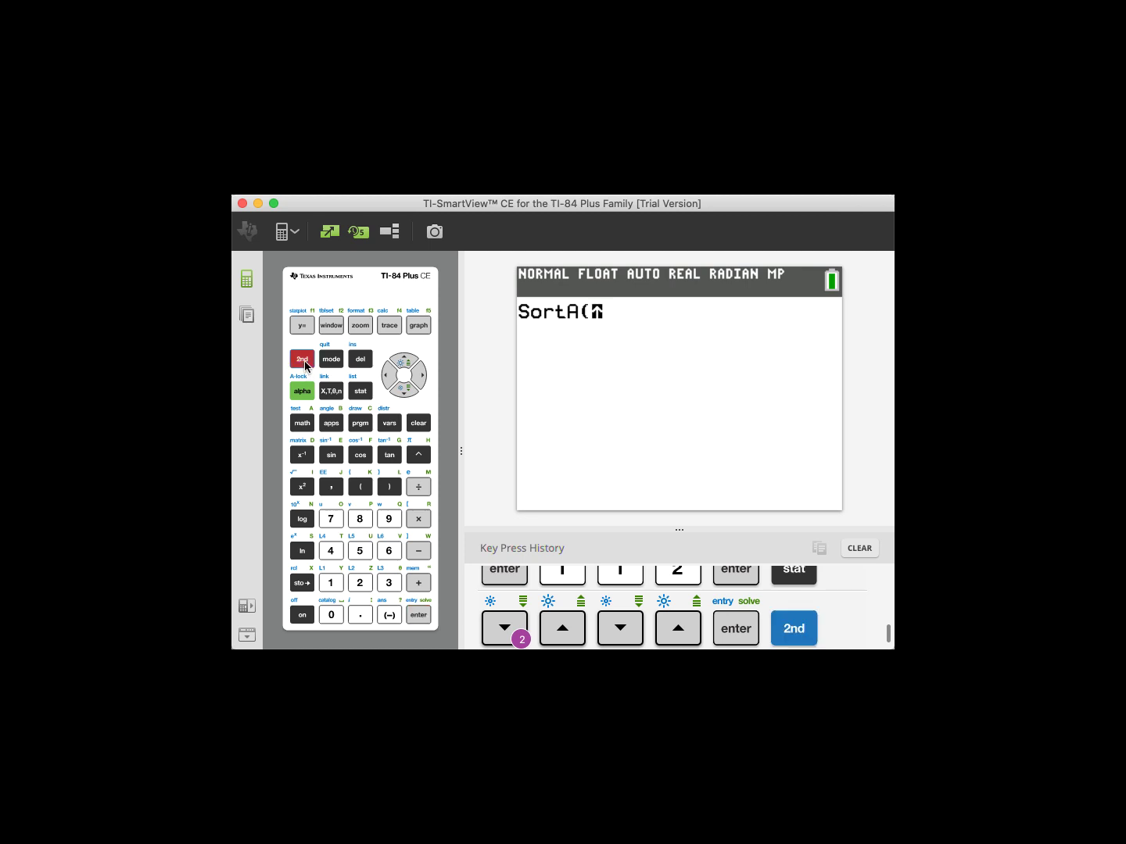
left_click(330, 583)
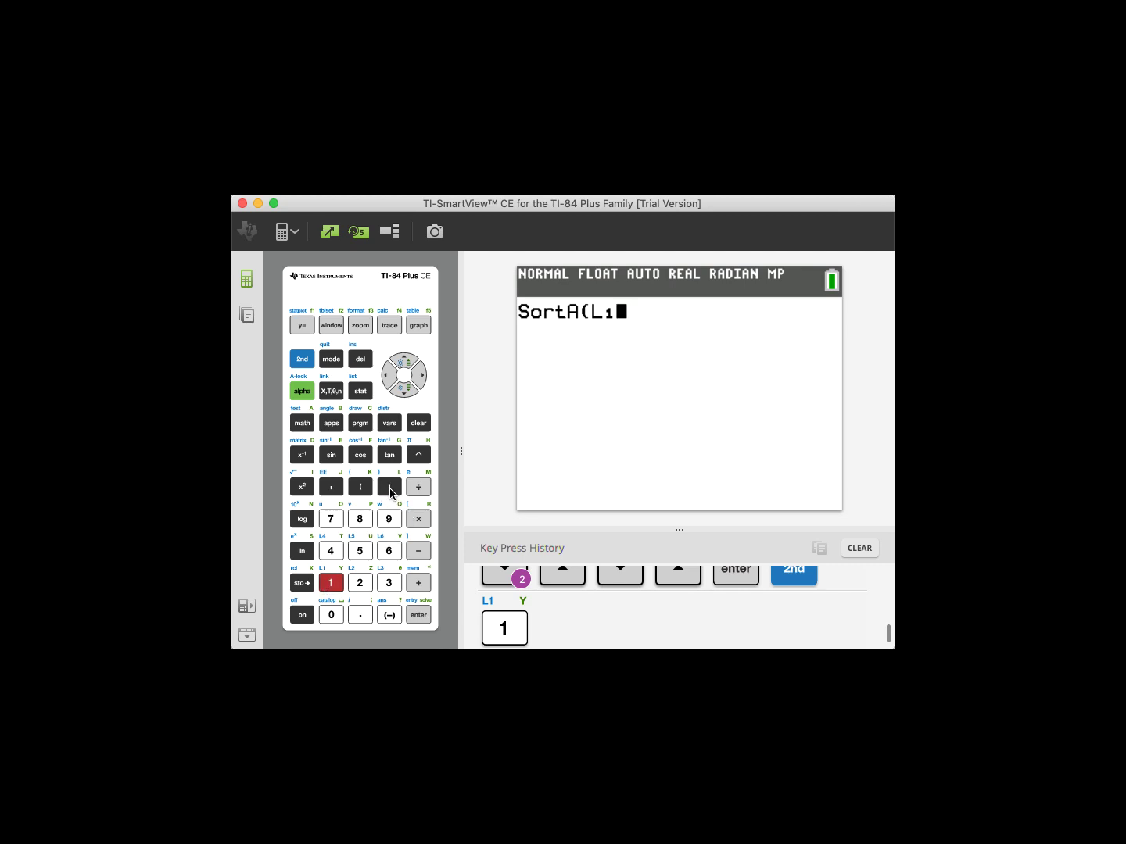
left_click(389, 489)
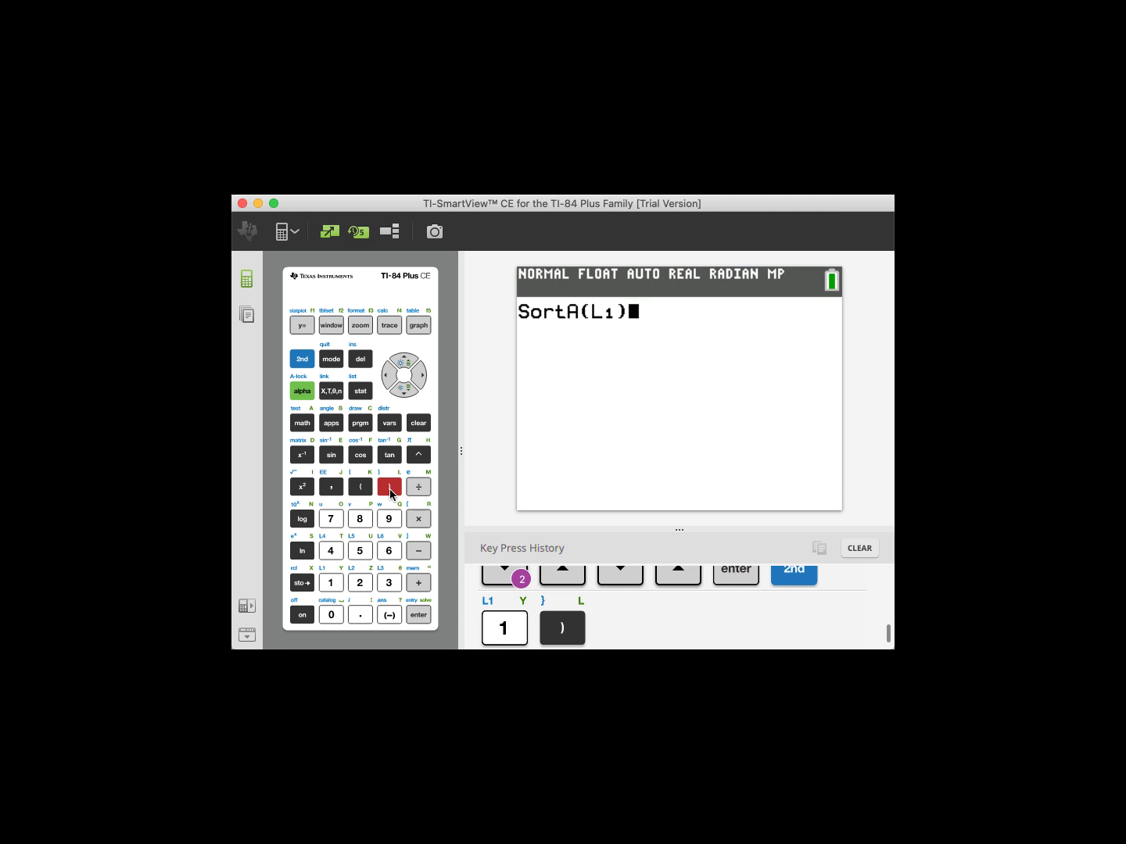
left_click(420, 615)
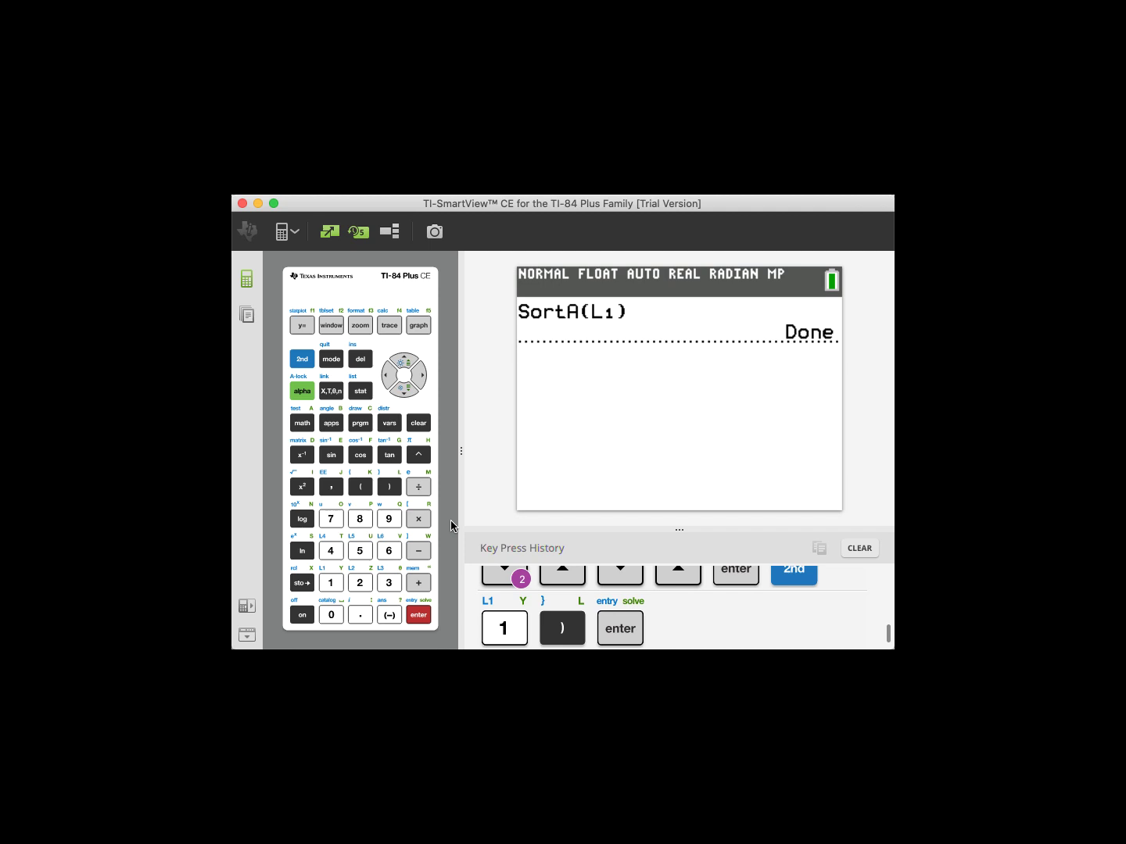
left_click(360, 392)
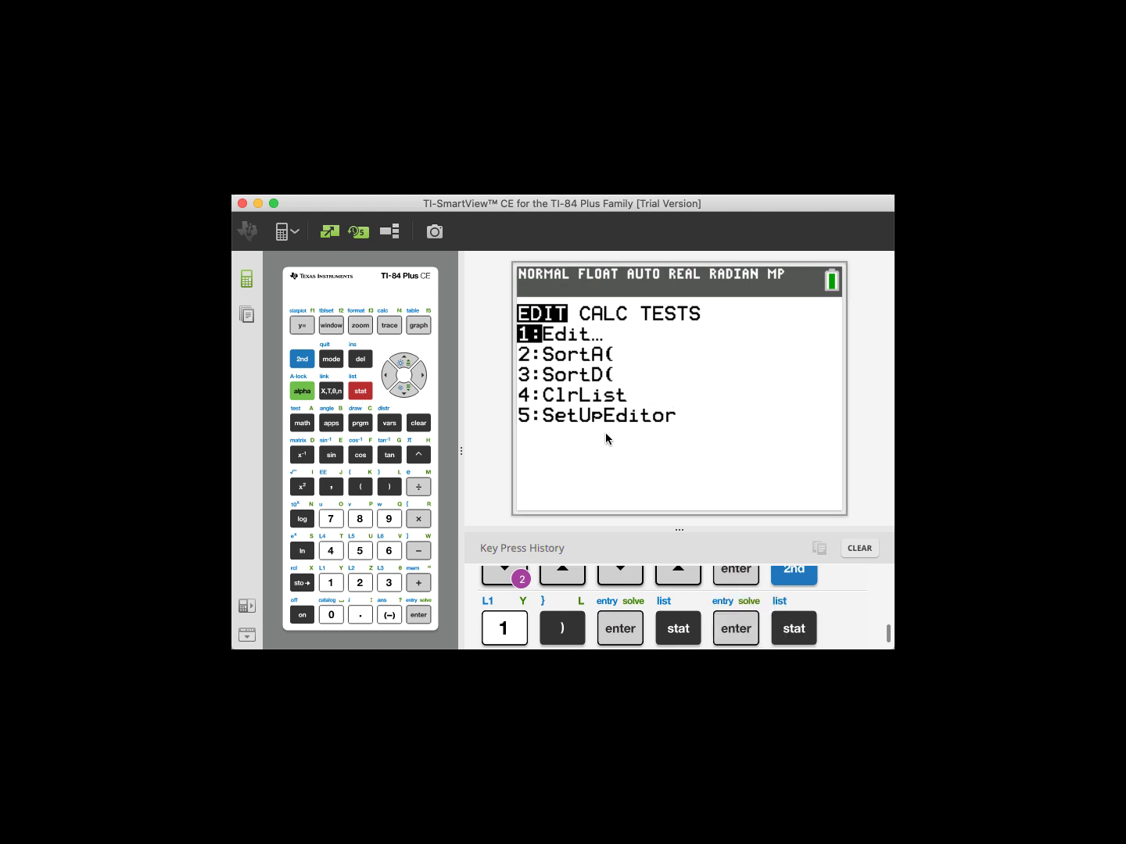
Step: Open the list editor and scroll down L1 to confirm it runs from 112 to 150
key("1")
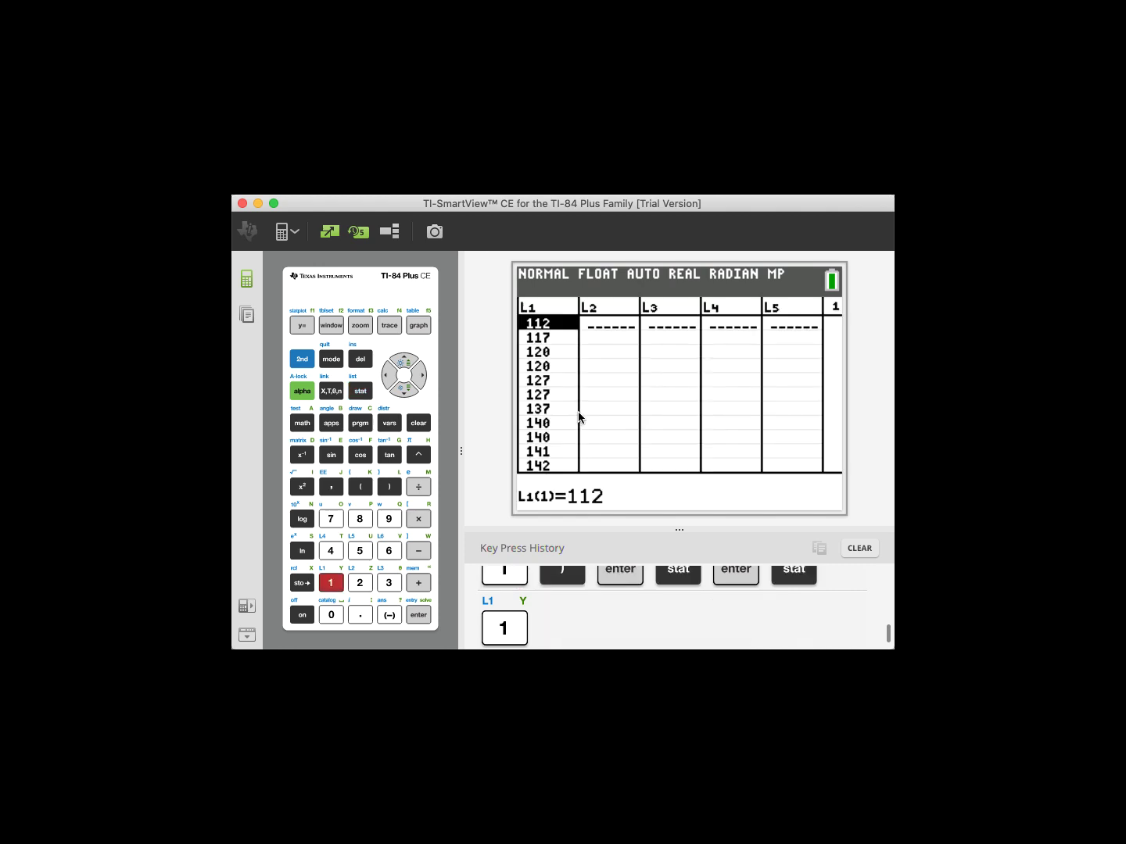
key("Down")
key("Down")
key("Down")
key("Down")
key("Down")
key("Down")
key("Down")
key("Down")
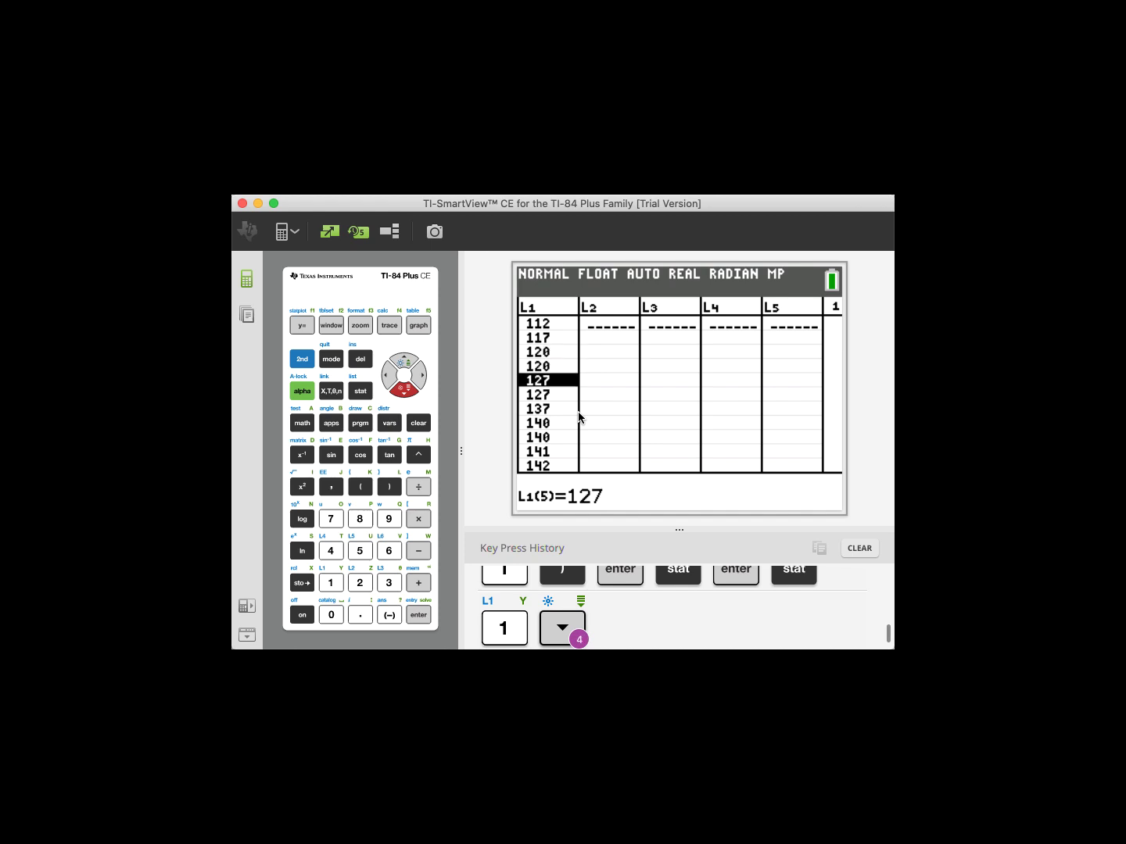
key("Down")
key("Down")
key("Down")
key("Down")
key("Down")
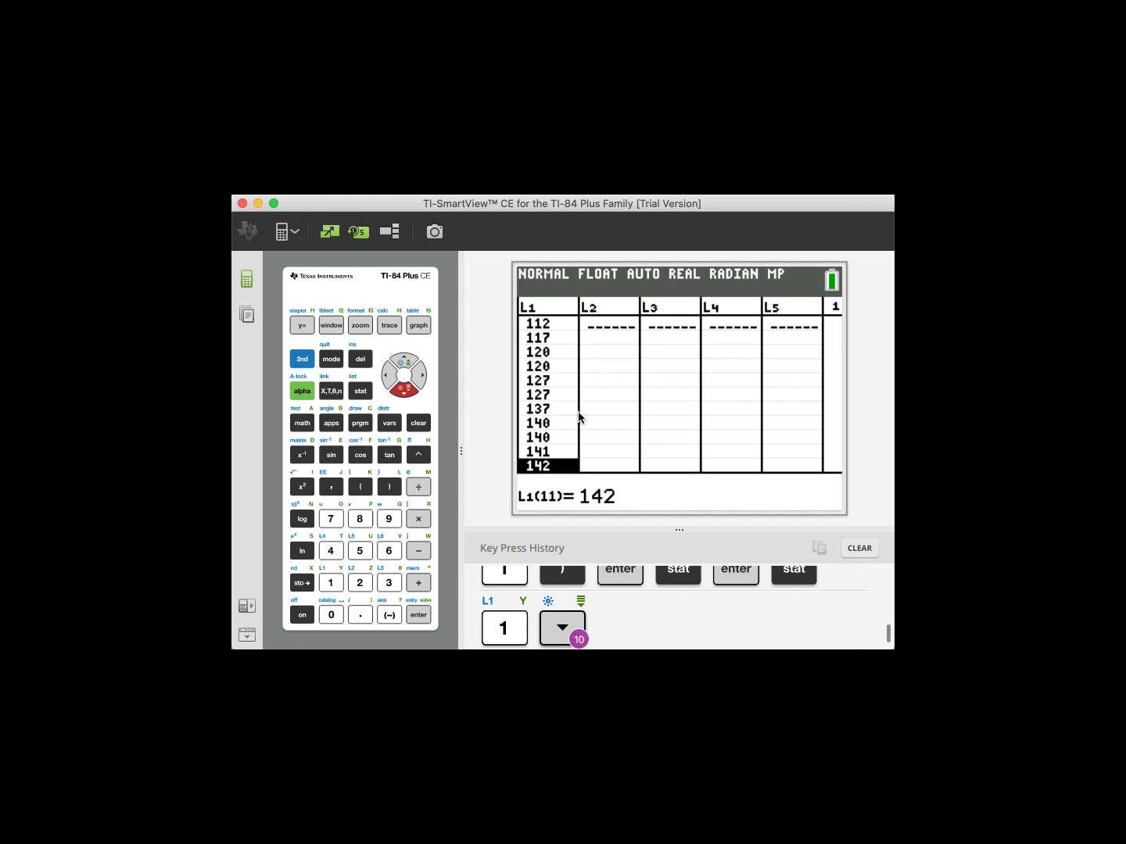
key("Down")
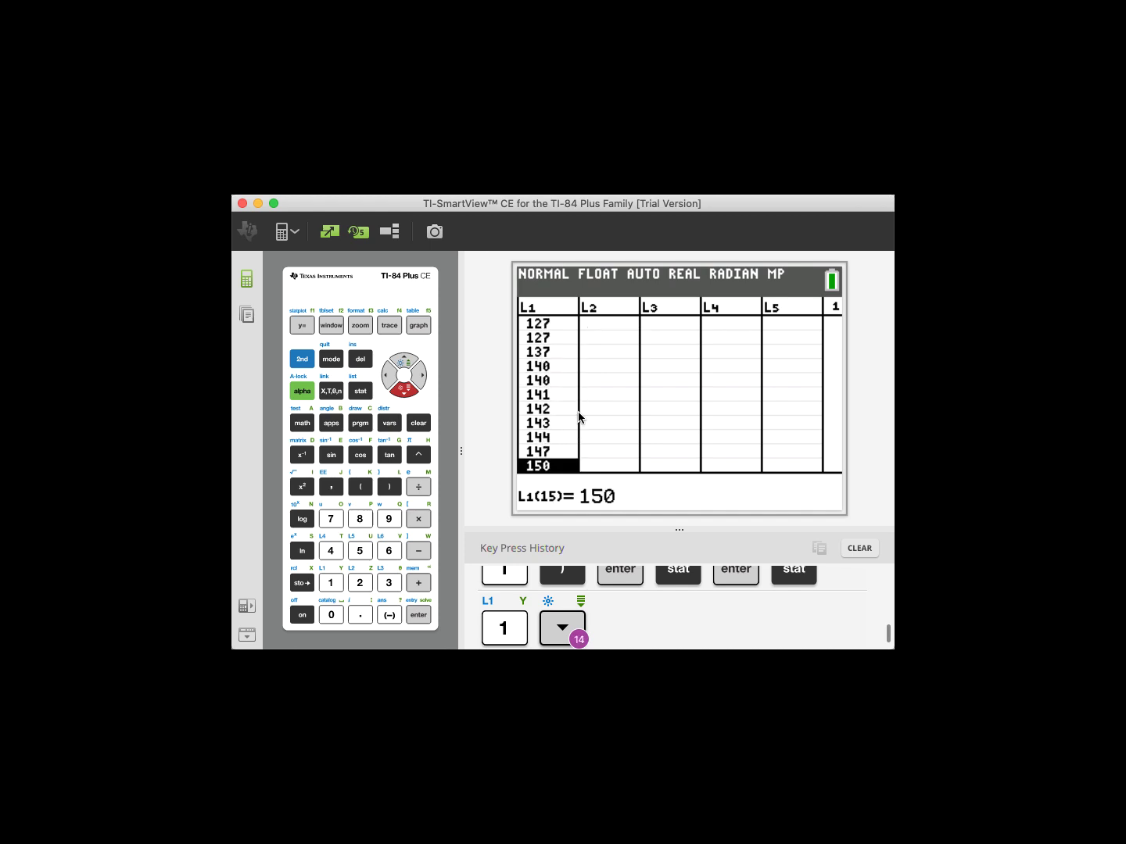
key("Down")
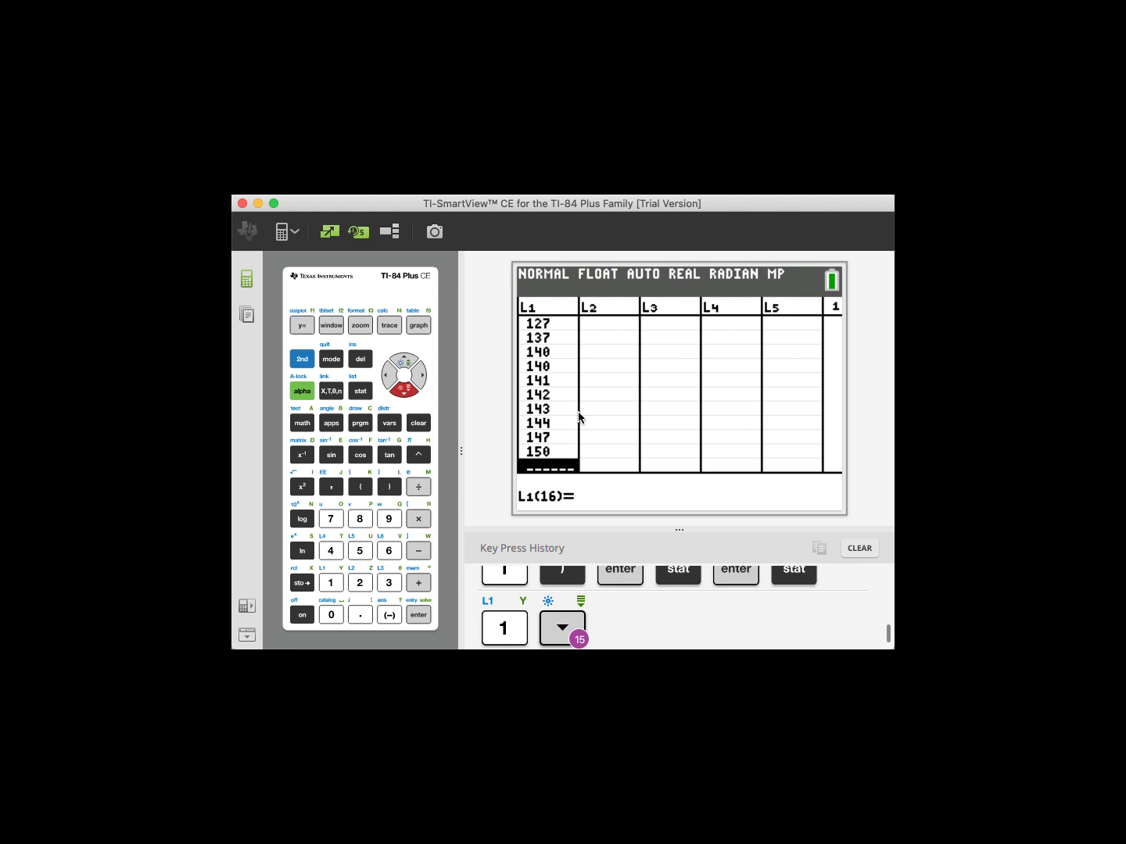